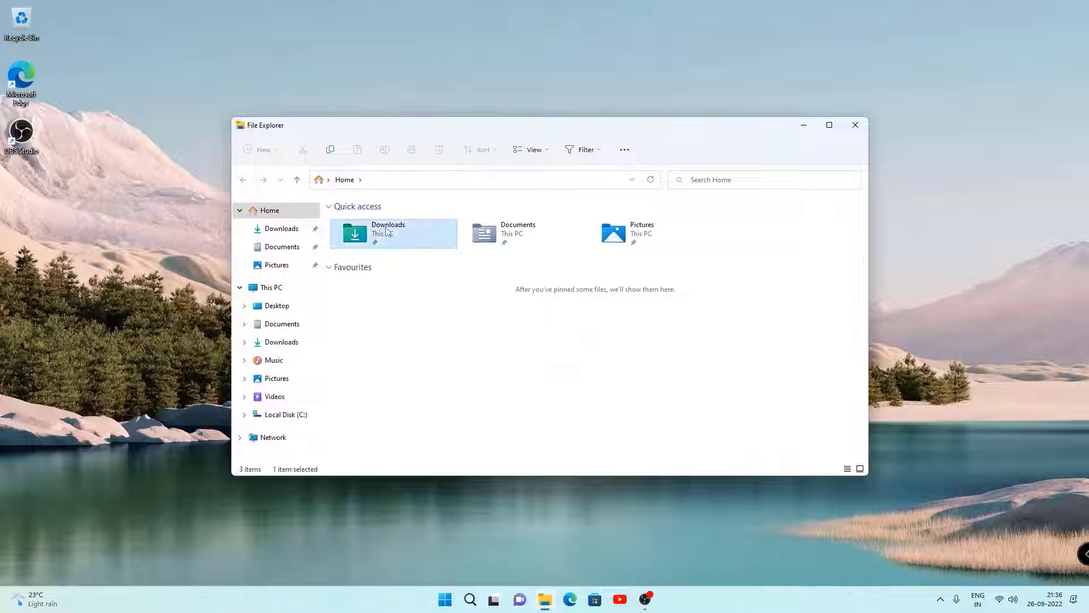
- Move the 117149_PE_8.7 zip from Downloads onto the desktop and centre its icon
{"action": "left_click", "coordinate": [375, 235]}
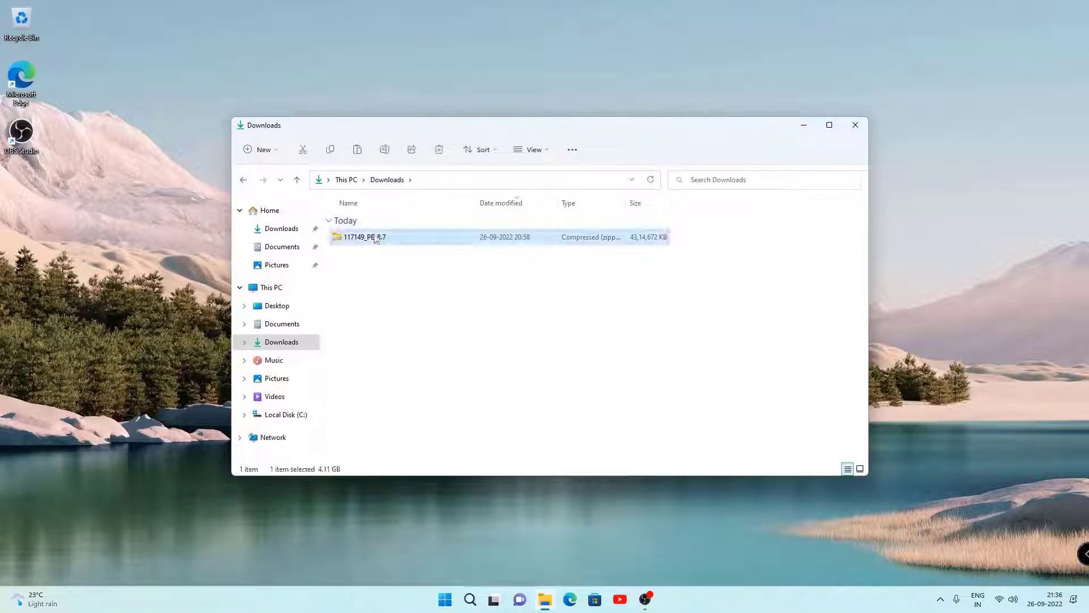
{"action": "left_click_drag", "start_coordinate": [379, 238], "coordinate": [158, 220]}
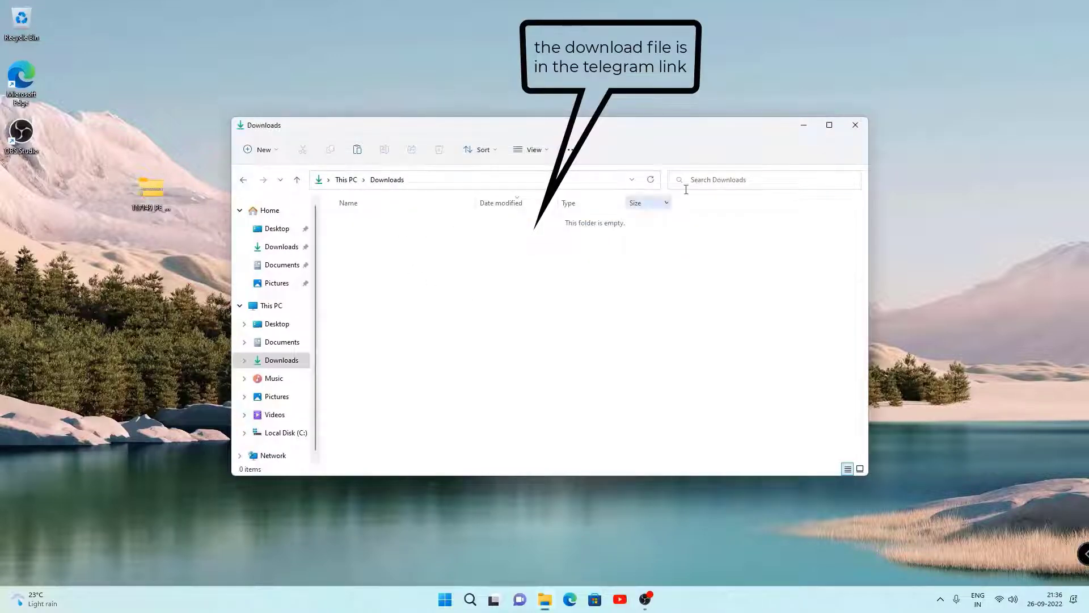
{"action": "left_click", "coordinate": [855, 125]}
{"action": "left_click_drag", "start_coordinate": [141, 203], "coordinate": [493, 196]}
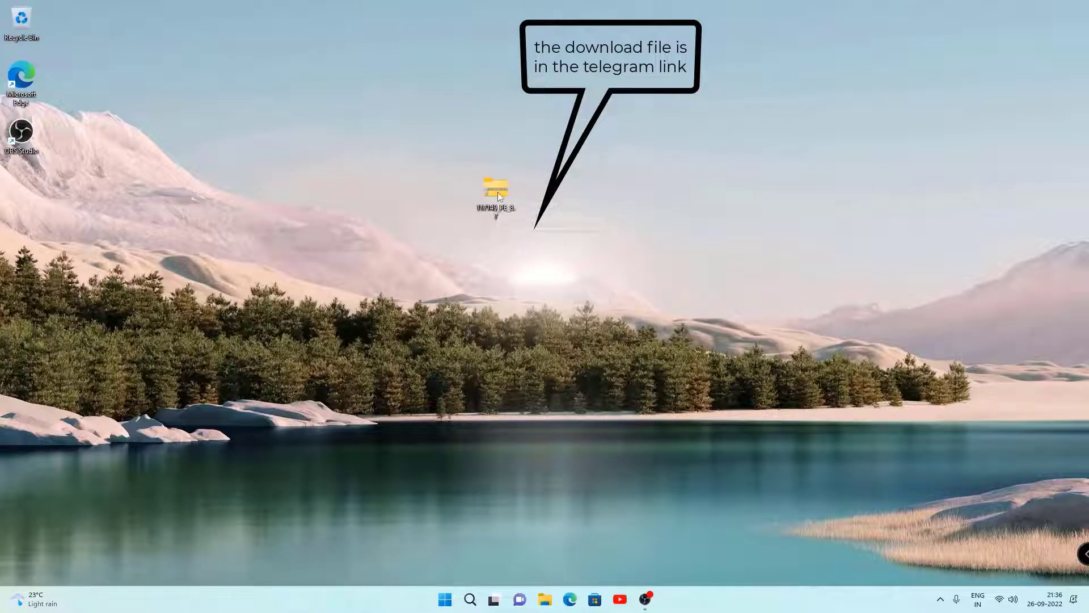
{"action": "right_click", "coordinate": [499, 193]}
- Extract the 117149_PE_8.7 zip into a folder on the desktop
{"action": "left_click", "coordinate": [554, 274]}
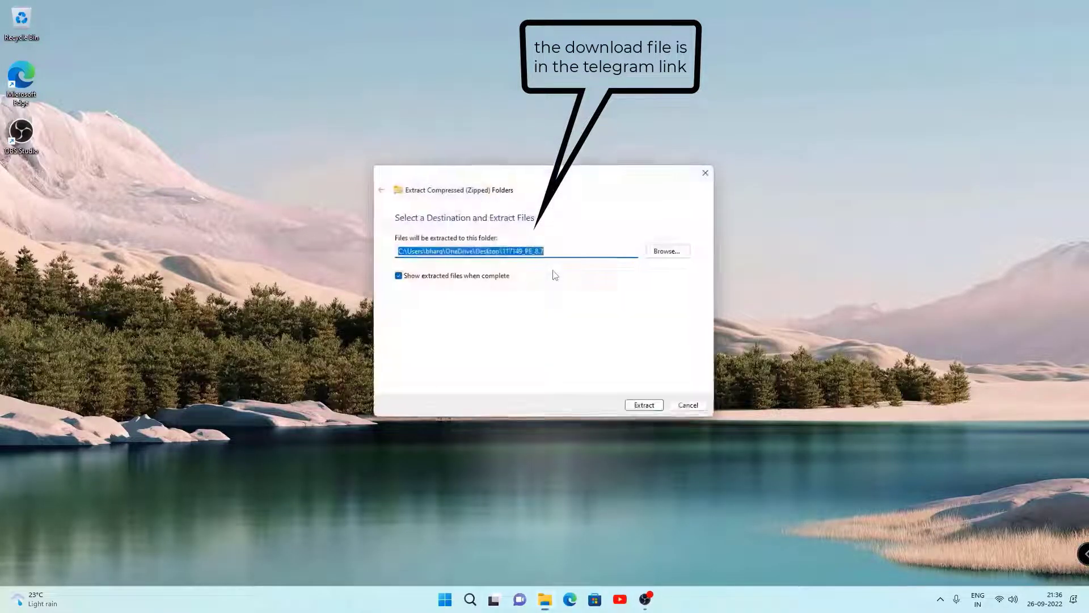
{"action": "key", "text": "Return"}
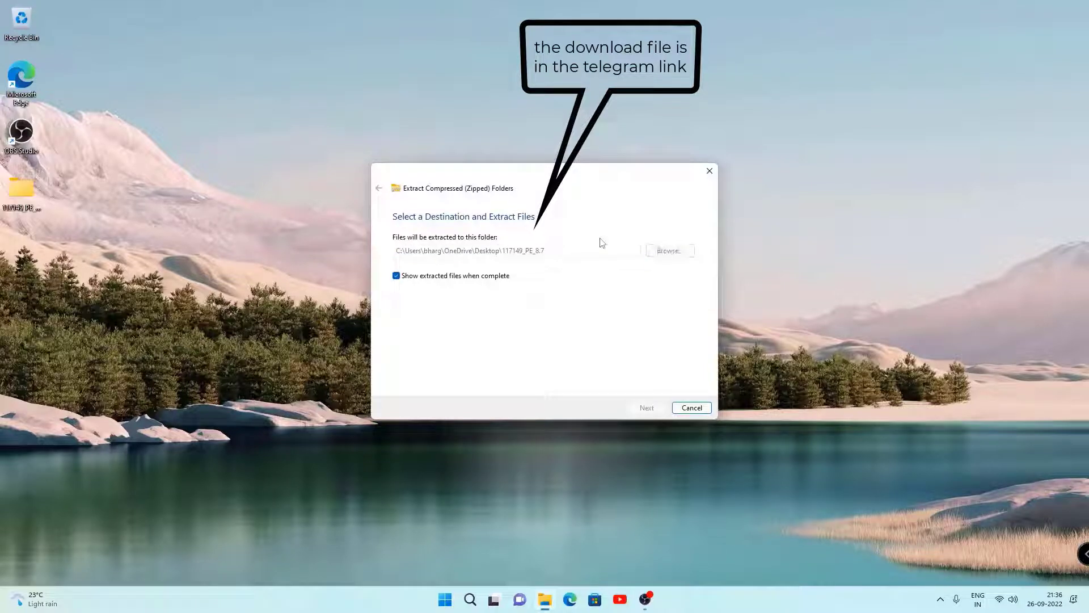
{"action": "left_click", "coordinate": [468, 276]}
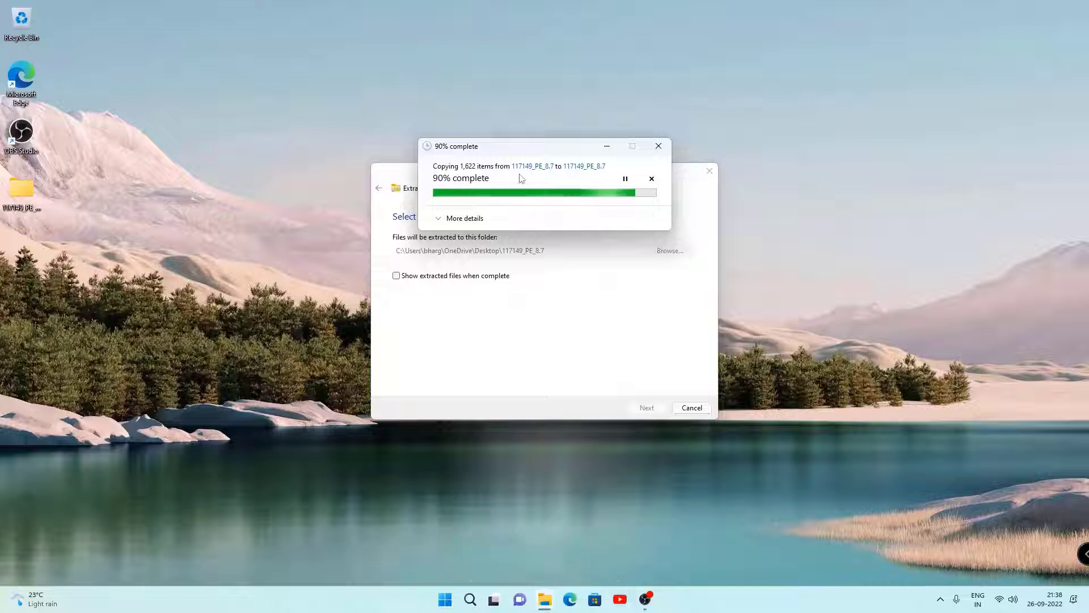
{"action": "left_click", "coordinate": [852, 146]}
{"action": "left_click", "coordinate": [458, 220]}
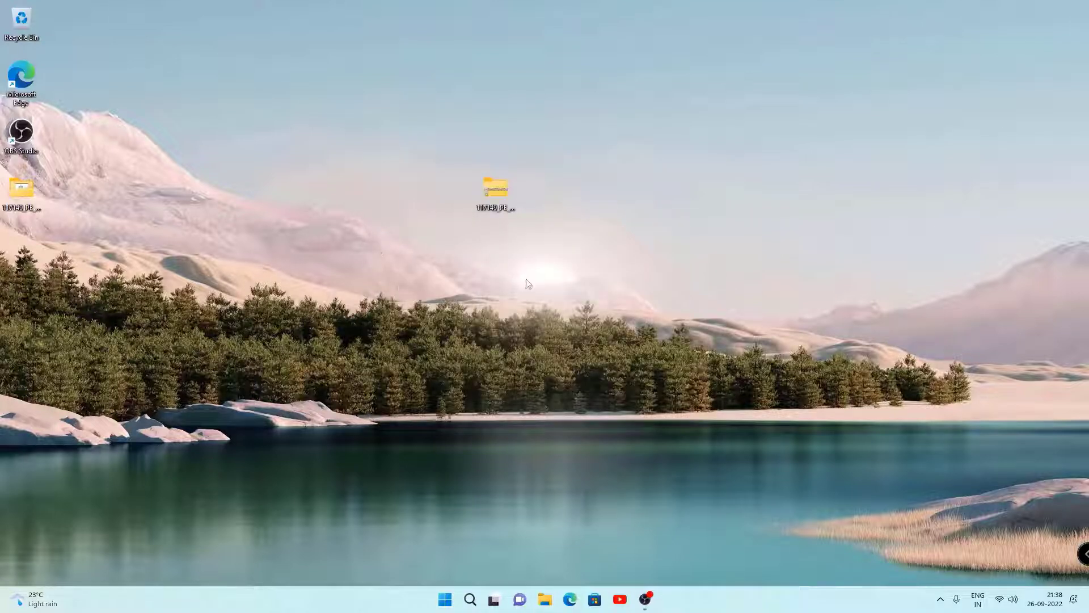
- Cut and paste the zip back into Downloads, then centre the extracted folder on the desktop
{"action": "left_click_drag", "start_coordinate": [496, 186], "coordinate": [26, 245]}
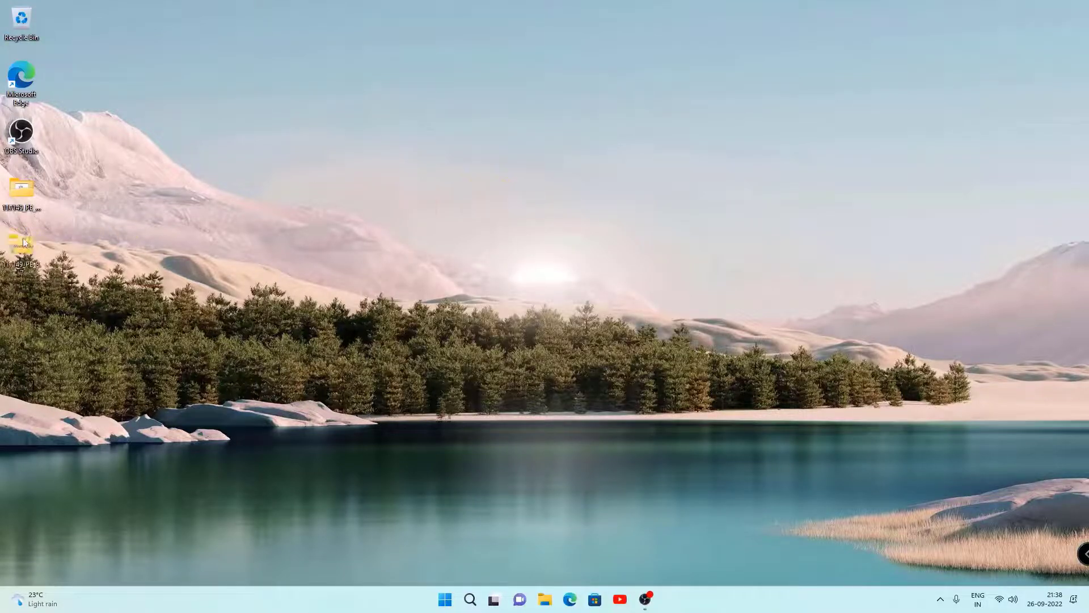
{"action": "right_click", "coordinate": [27, 250]}
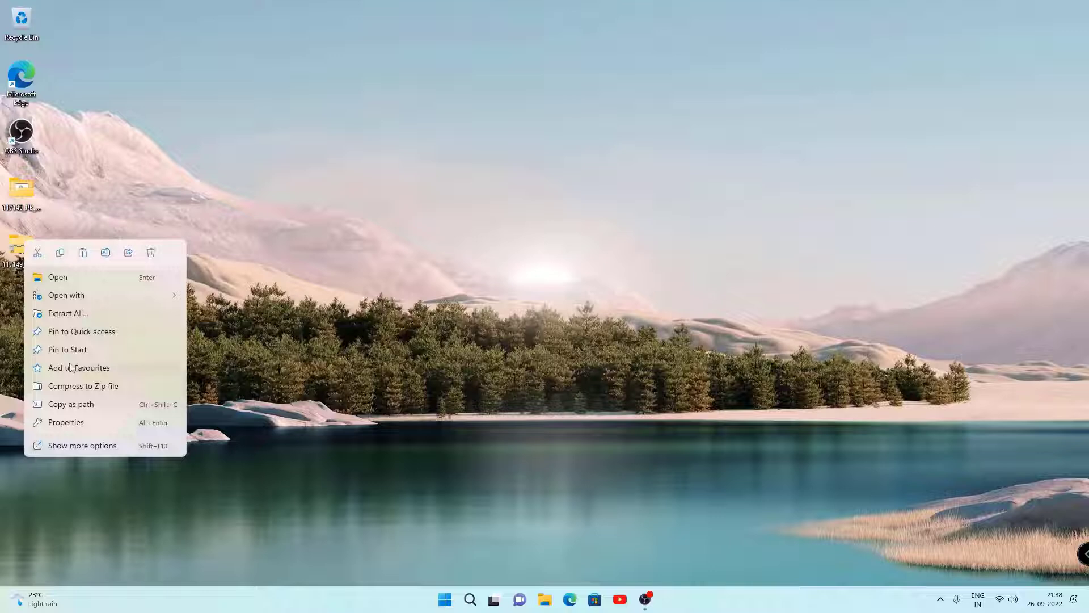
{"action": "left_click", "coordinate": [41, 275]}
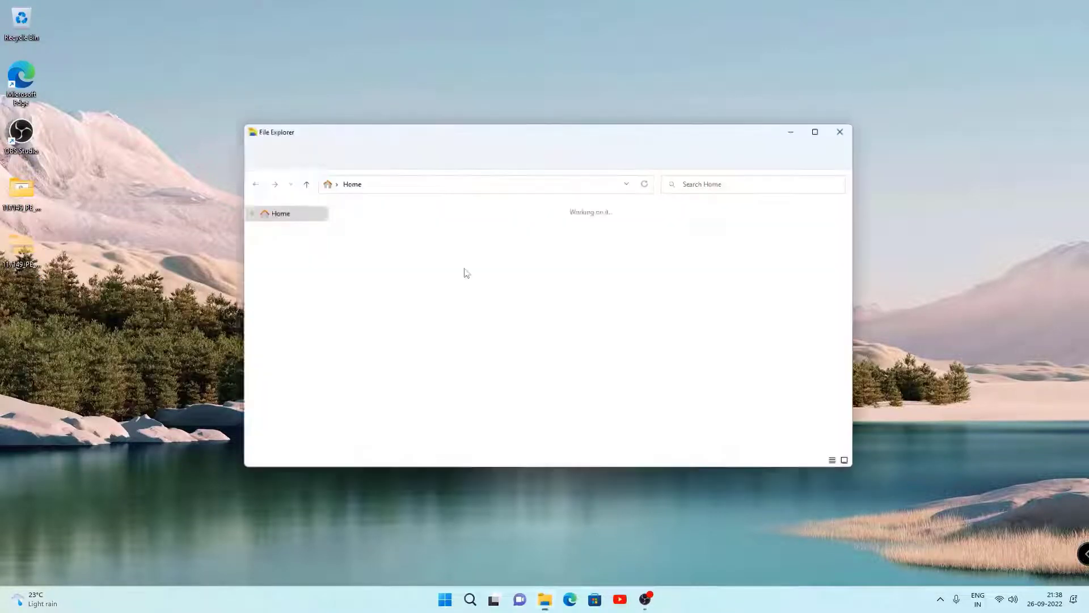
{"action": "double_click", "coordinate": [505, 231]}
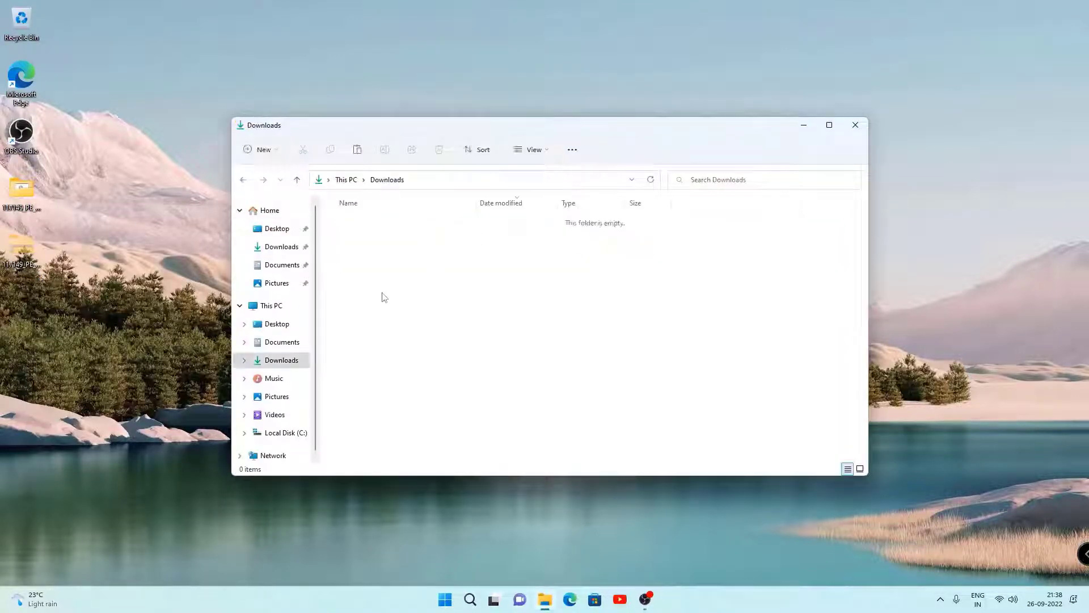
{"action": "right_click", "coordinate": [399, 296]}
{"action": "left_click", "coordinate": [398, 306]}
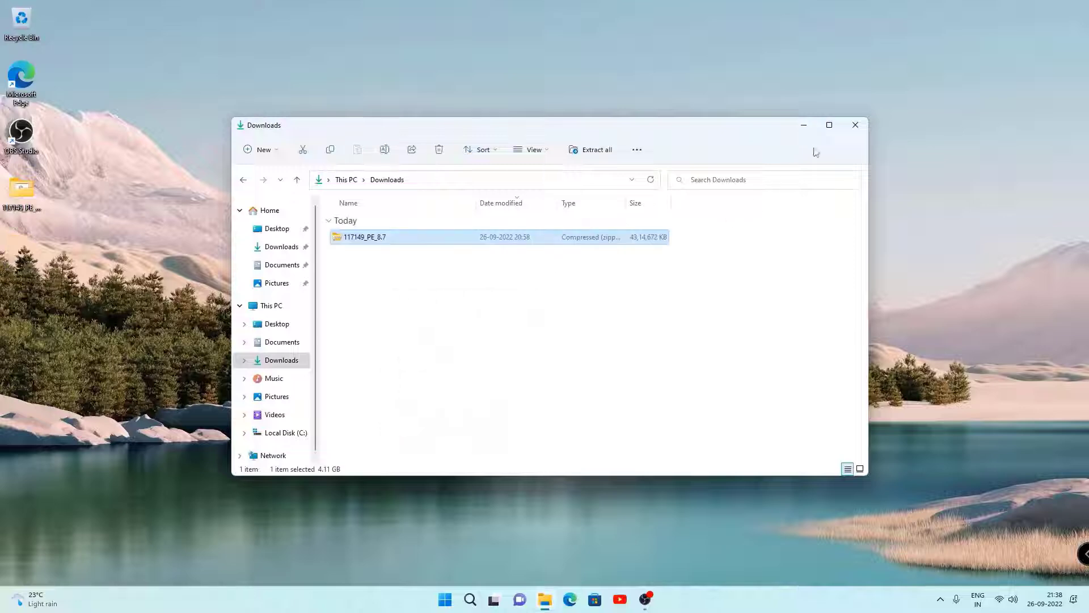
{"action": "left_click", "coordinate": [855, 126]}
{"action": "left_click_drag", "start_coordinate": [11, 189], "coordinate": [529, 188]}
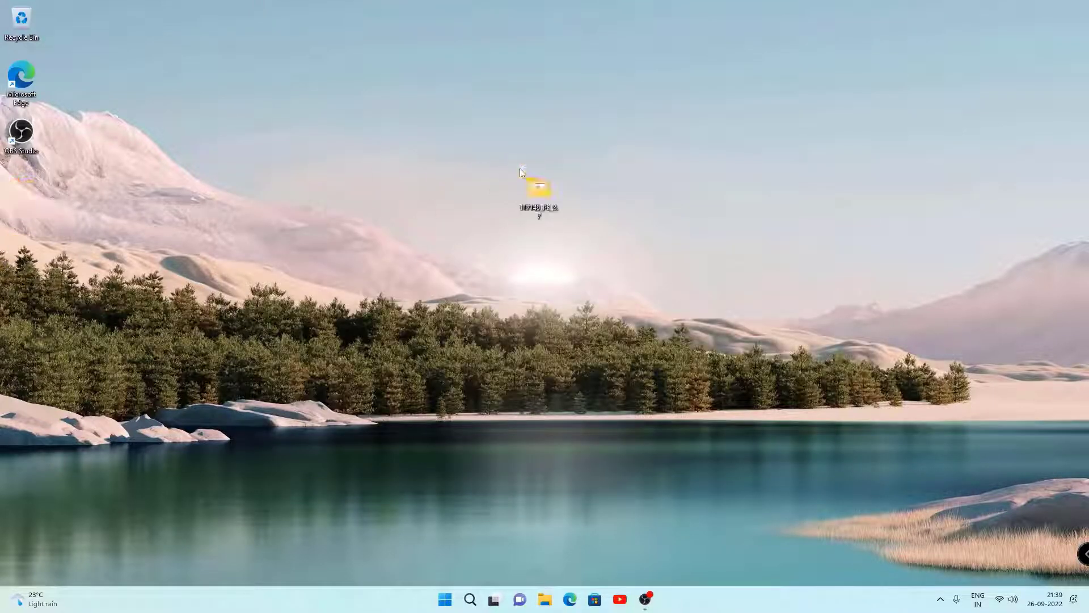
{"action": "right_click", "coordinate": [443, 599]}
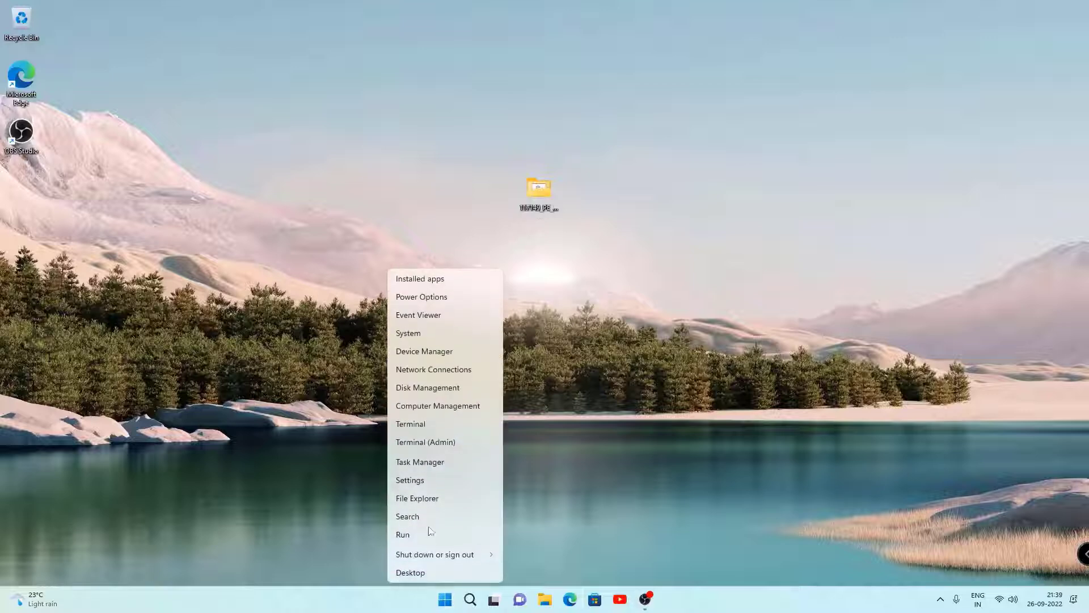
- Launch Disk Management and choose Shrink Volume for the C: partition on Disk 2
{"action": "left_click", "coordinate": [431, 387]}
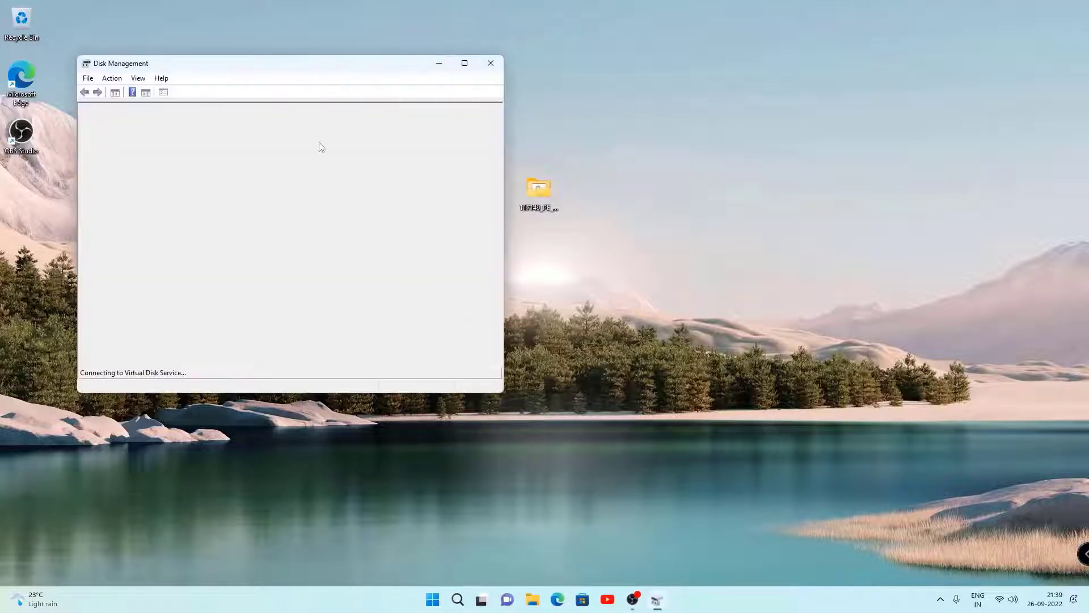
{"action": "mouse_move", "coordinate": [285, 65]}
{"action": "left_mouse_down"}
{"action": "mouse_move", "coordinate": [404, 120]}
{"action": "mouse_move", "coordinate": [483, 198]}
{"action": "left_mouse_up"}
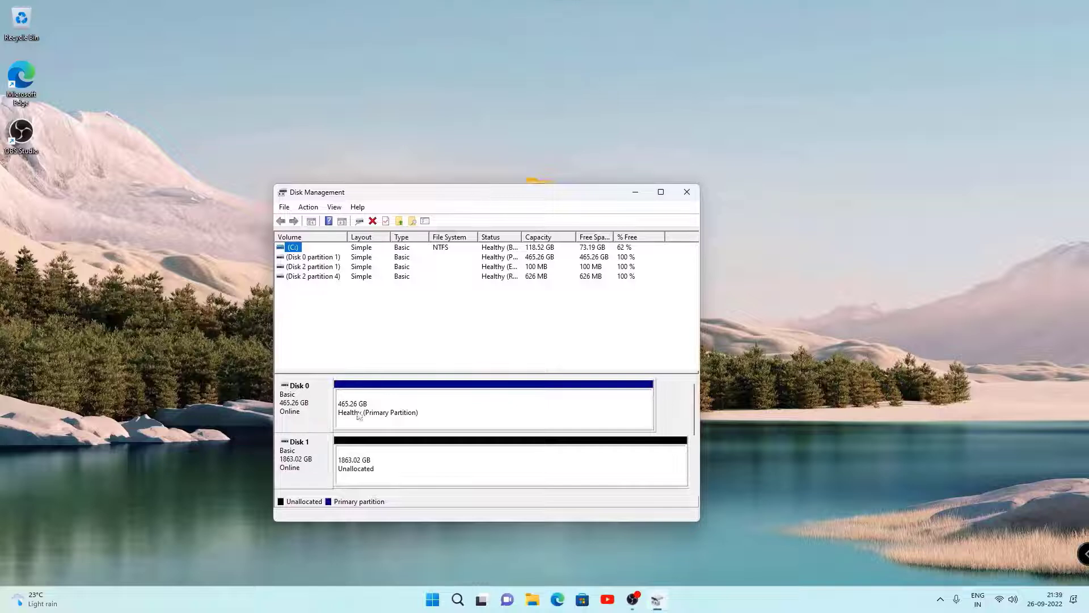
{"action": "left_click", "coordinate": [408, 399]}
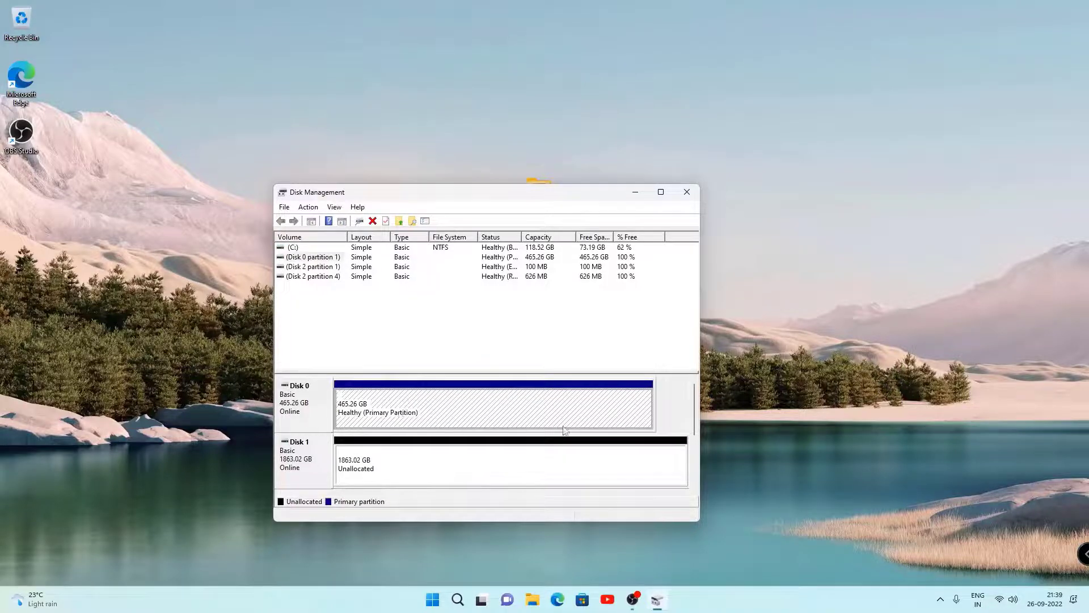
{"action": "scroll", "coordinate": [693, 408], "scroll_direction": "down", "scroll_amount": 2}
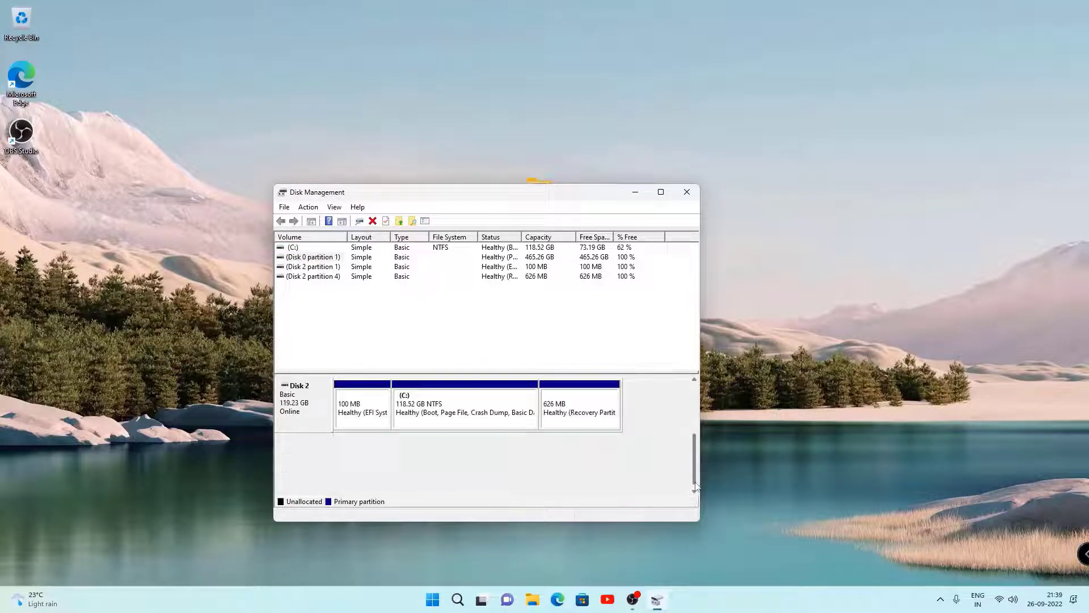
{"action": "left_click", "coordinate": [501, 410]}
{"action": "right_click", "coordinate": [440, 406]}
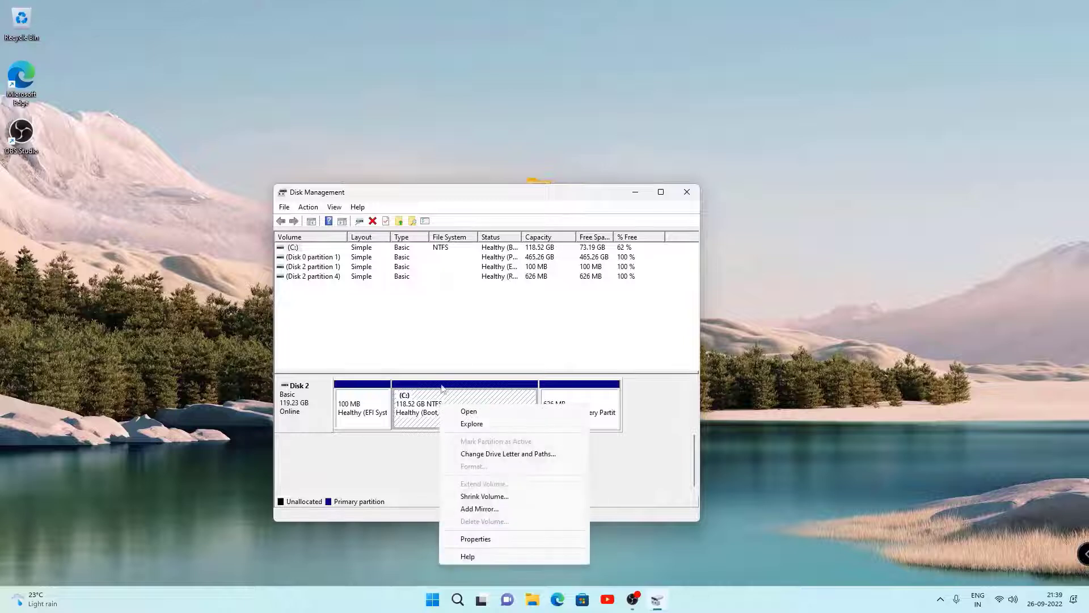
{"action": "left_click", "coordinate": [485, 496]}
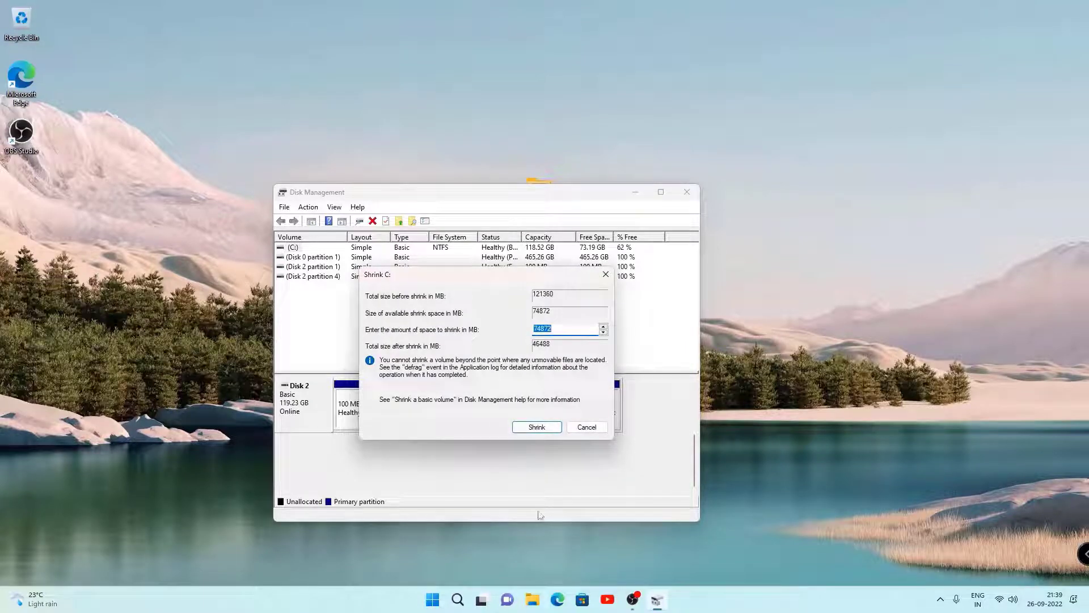
- Compute 60 × 1024 = 61440 in Calculator
{"action": "left_click", "coordinate": [433, 600]}
{"action": "type", "text": "cal"}
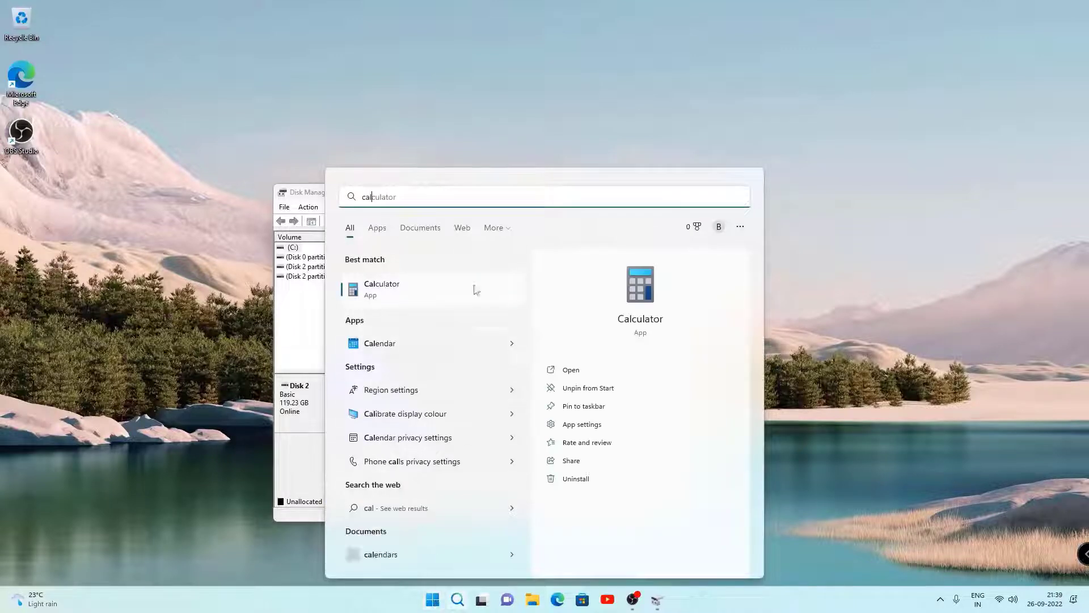
{"action": "left_click", "coordinate": [474, 289]}
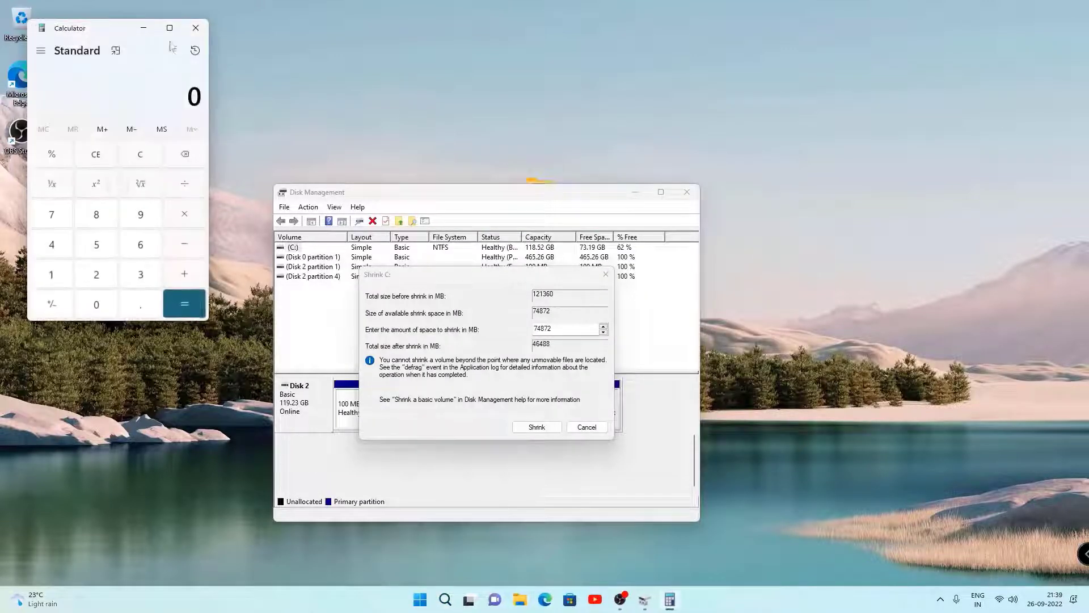
{"action": "left_click_drag", "start_coordinate": [103, 32], "coordinate": [803, 91]}
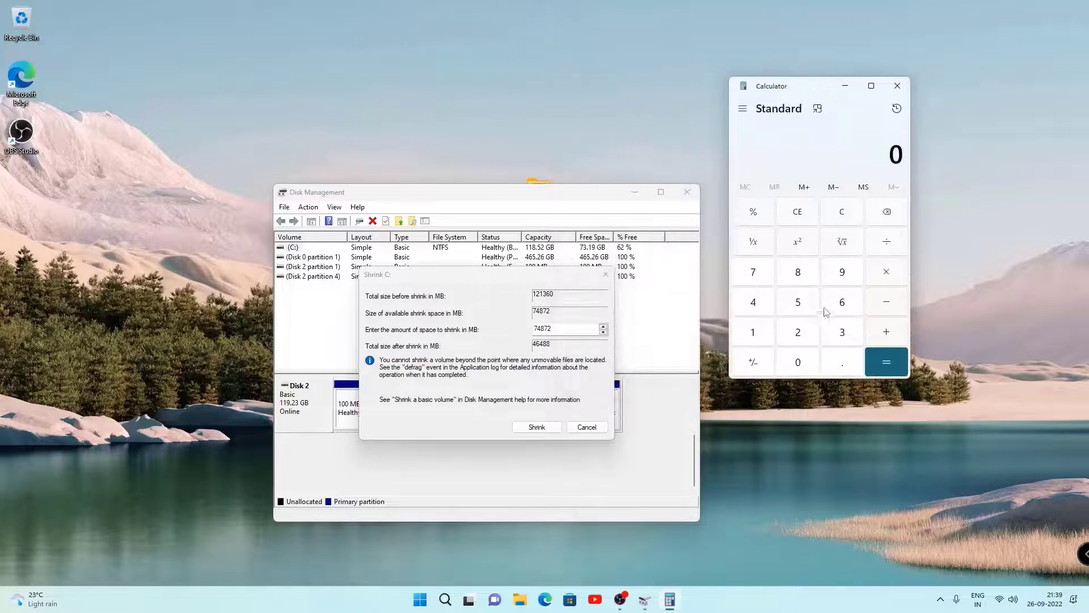
{"action": "left_click", "coordinate": [847, 310]}
{"action": "left_click", "coordinate": [800, 362]}
{"action": "left_click", "coordinate": [769, 338]}
{"action": "left_click", "coordinate": [800, 363]}
{"action": "left_click", "coordinate": [796, 333]}
{"action": "left_click", "coordinate": [760, 306]}
{"action": "left_click", "coordinate": [883, 373]}
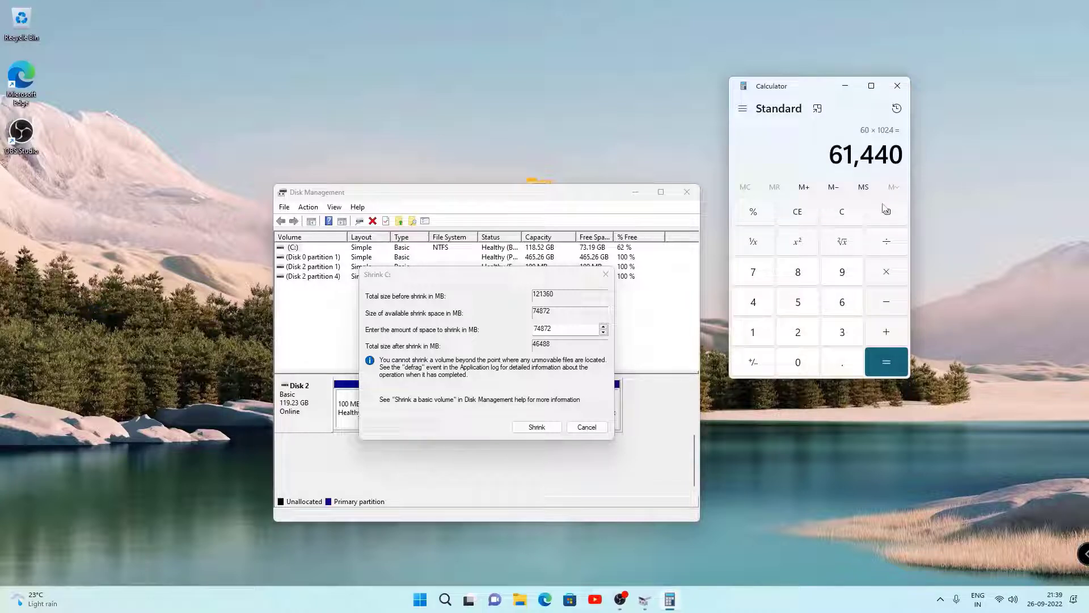
- Enter 61440 MB as the shrink amount and shrink C:
{"action": "left_click", "coordinate": [899, 89]}
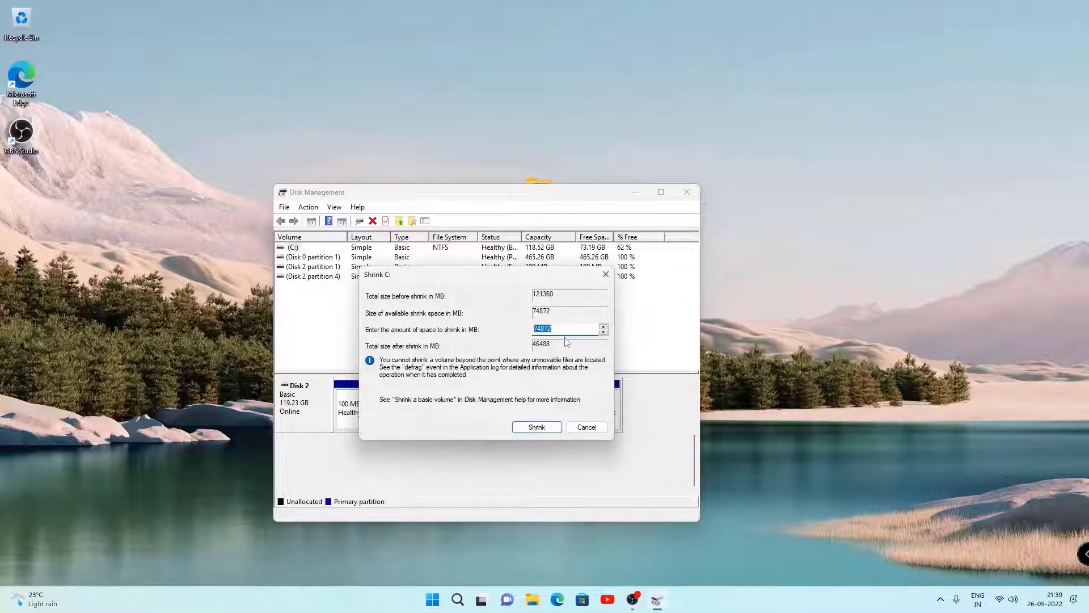
{"action": "type", "text": "61440"}
{"action": "left_click", "coordinate": [534, 428]}
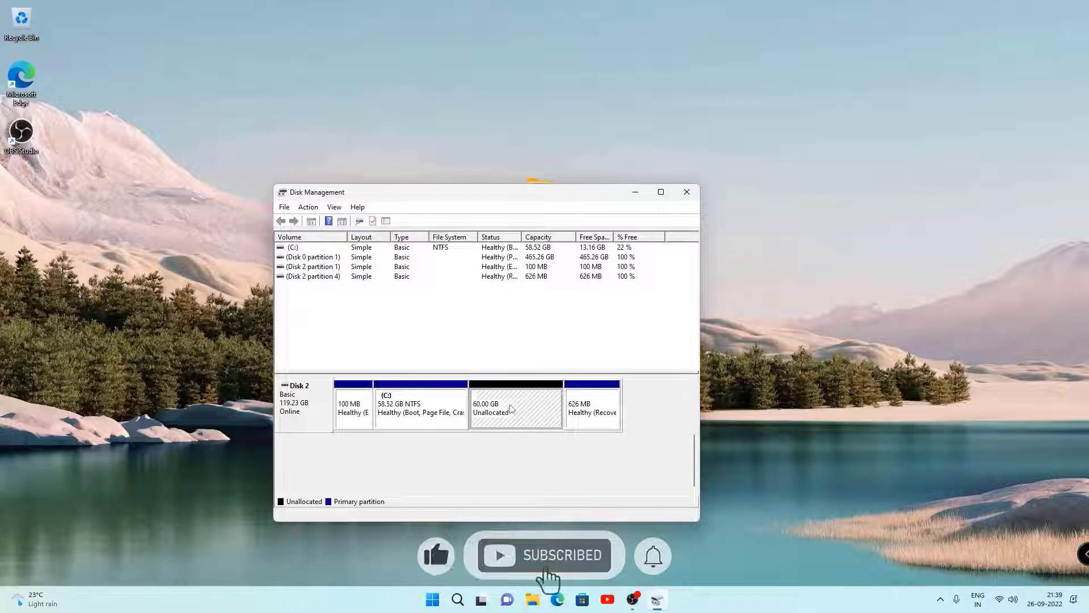
- Create a new simple volume in Disk 2's unallocated space with drive letter P
{"action": "right_click", "coordinate": [510, 408]}
{"action": "left_click", "coordinate": [529, 413]}
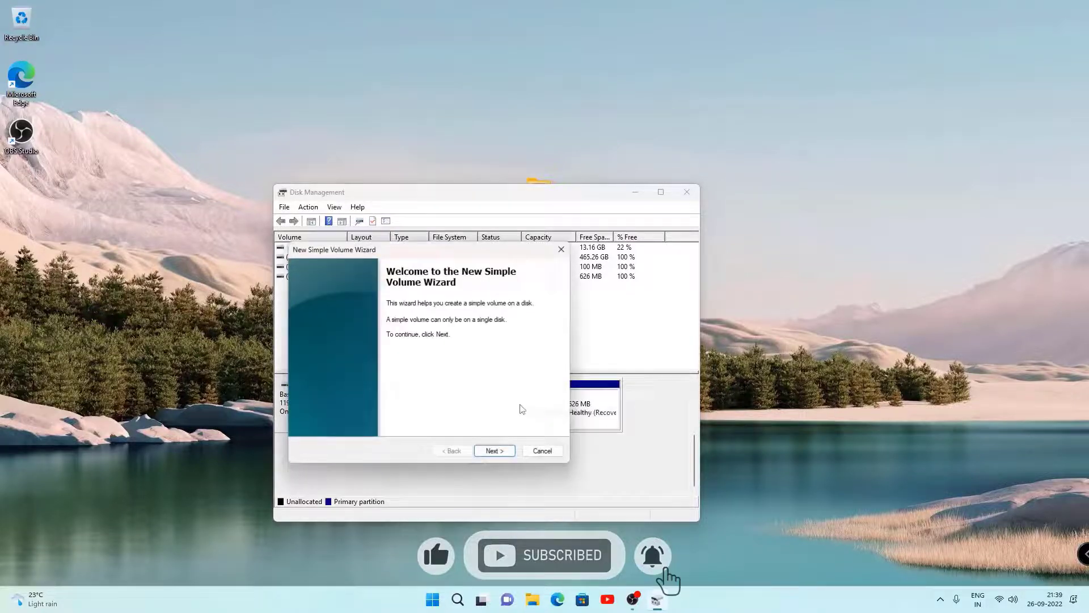
{"action": "left_click", "coordinate": [493, 451]}
{"action": "left_click", "coordinate": [493, 451]}
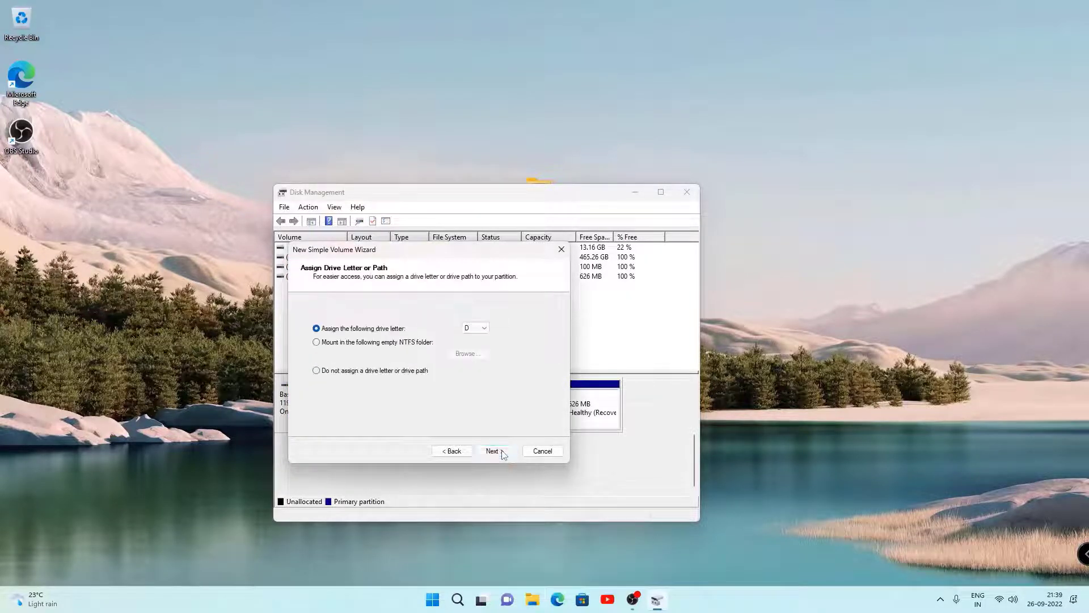
{"action": "left_click", "coordinate": [493, 451]}
{"action": "left_click", "coordinate": [452, 451]}
{"action": "left_click", "coordinate": [475, 328]}
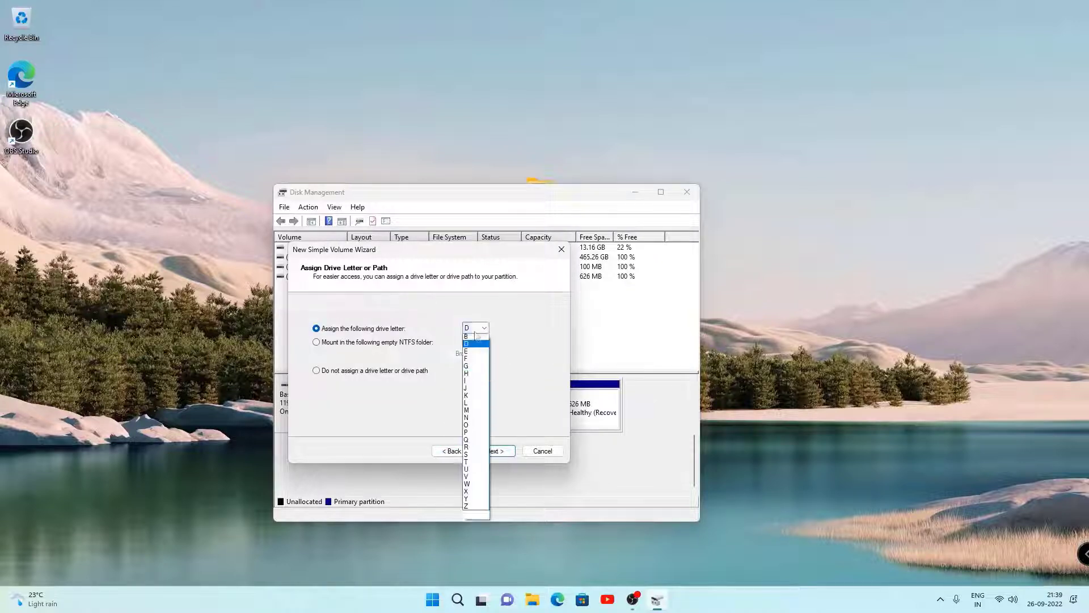
{"action": "left_click", "coordinate": [475, 434]}
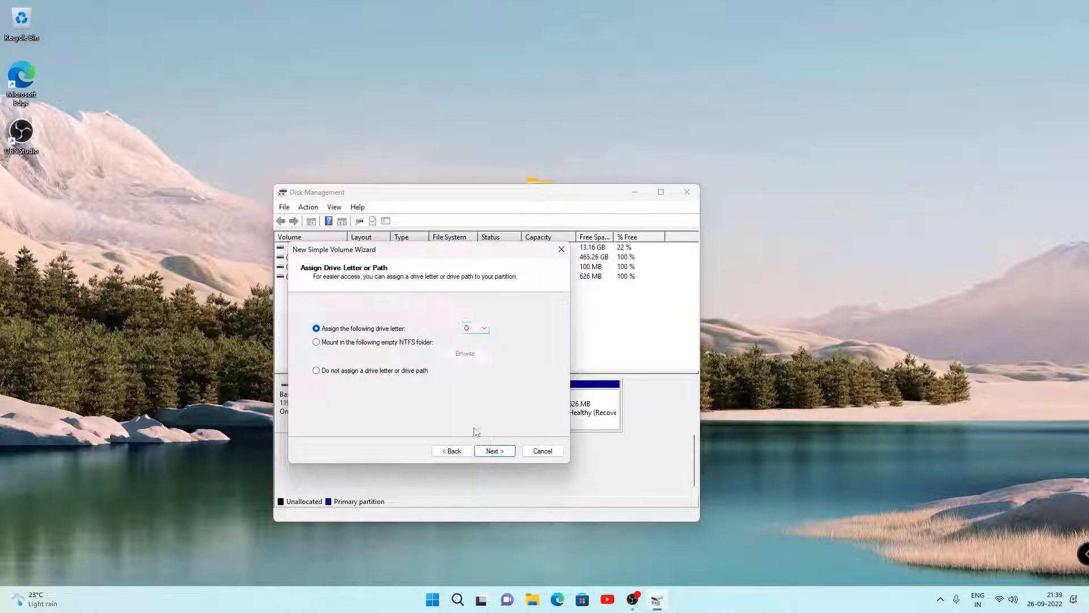
{"action": "left_click", "coordinate": [480, 333]}
{"action": "left_click", "coordinate": [475, 445]}
- Quick-format the volume as NTFS, finish the wizard, dismiss AutoPlay, and close Disk Management
{"action": "left_click", "coordinate": [493, 450]}
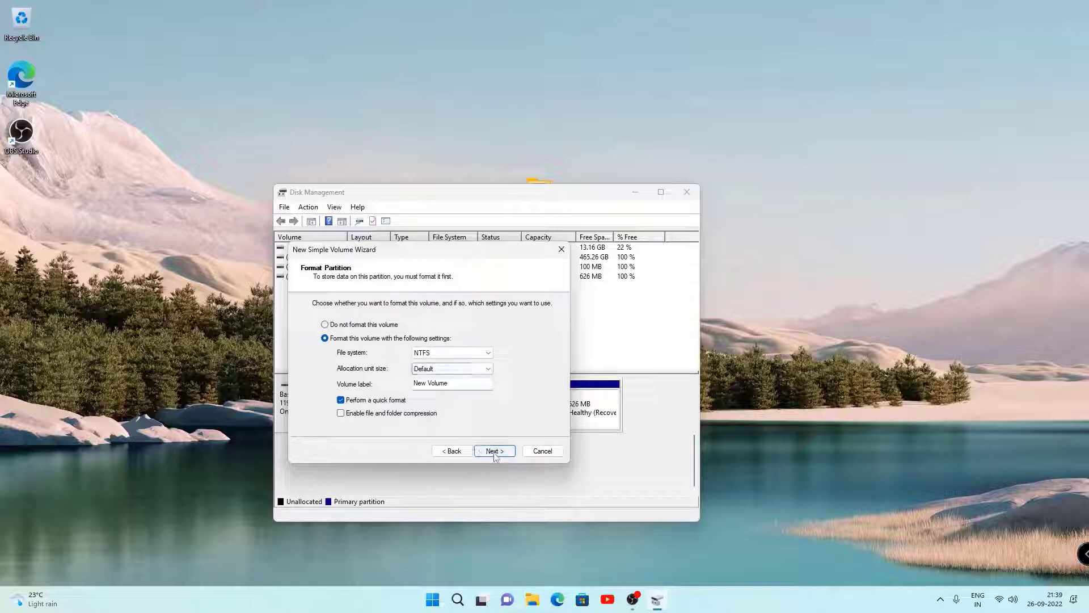
{"action": "left_click", "coordinate": [494, 450]}
{"action": "left_click", "coordinate": [495, 451]}
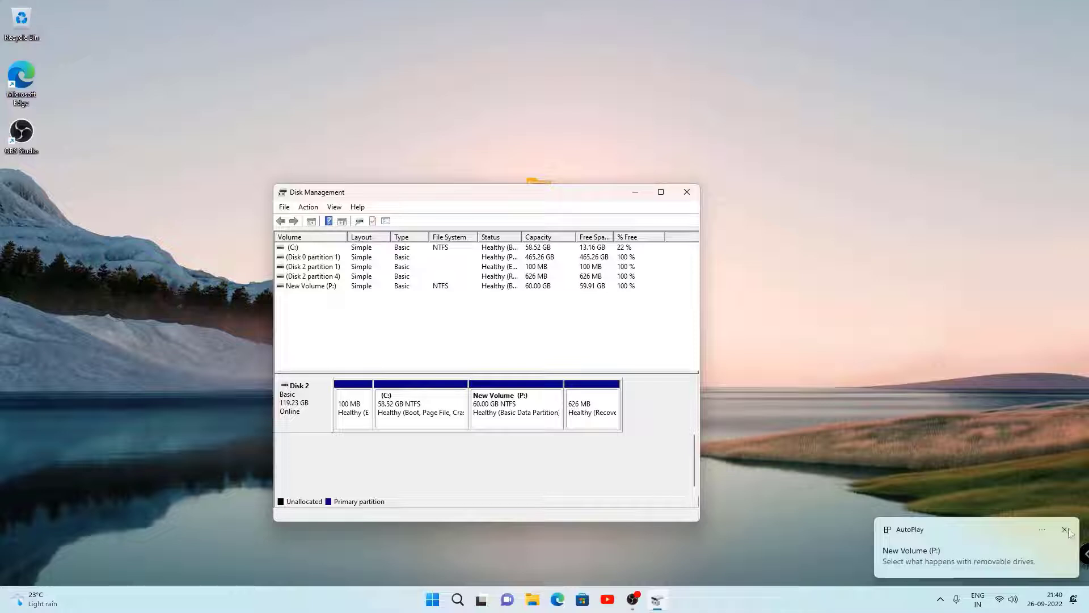
{"action": "left_click", "coordinate": [1066, 530]}
{"action": "left_click", "coordinate": [687, 191]}
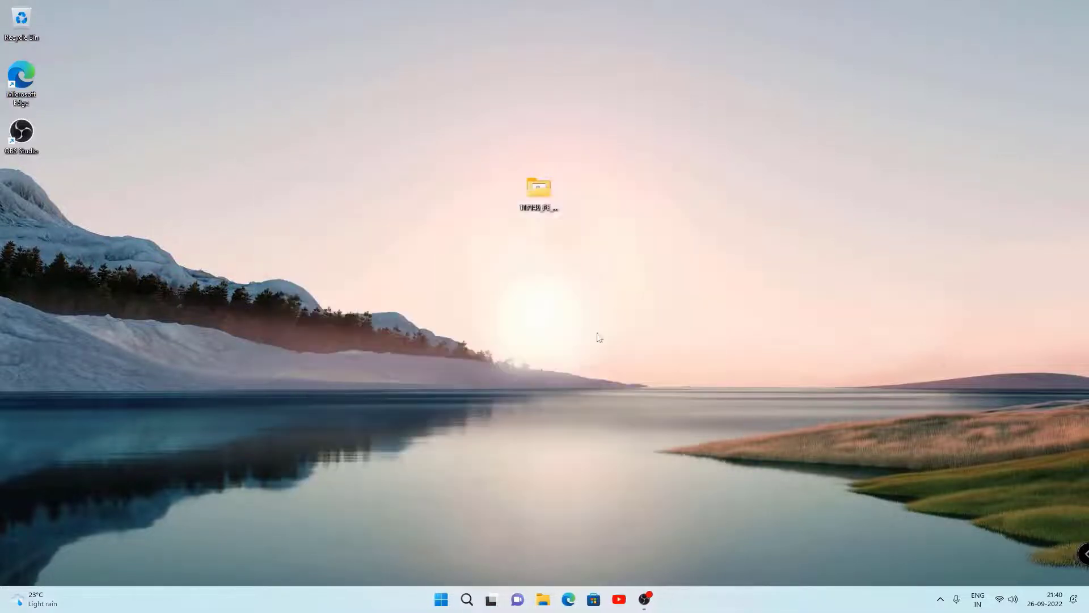
- Open the 117149_PE_8.7 folder and run install.bat
{"action": "double_click", "coordinate": [548, 192]}
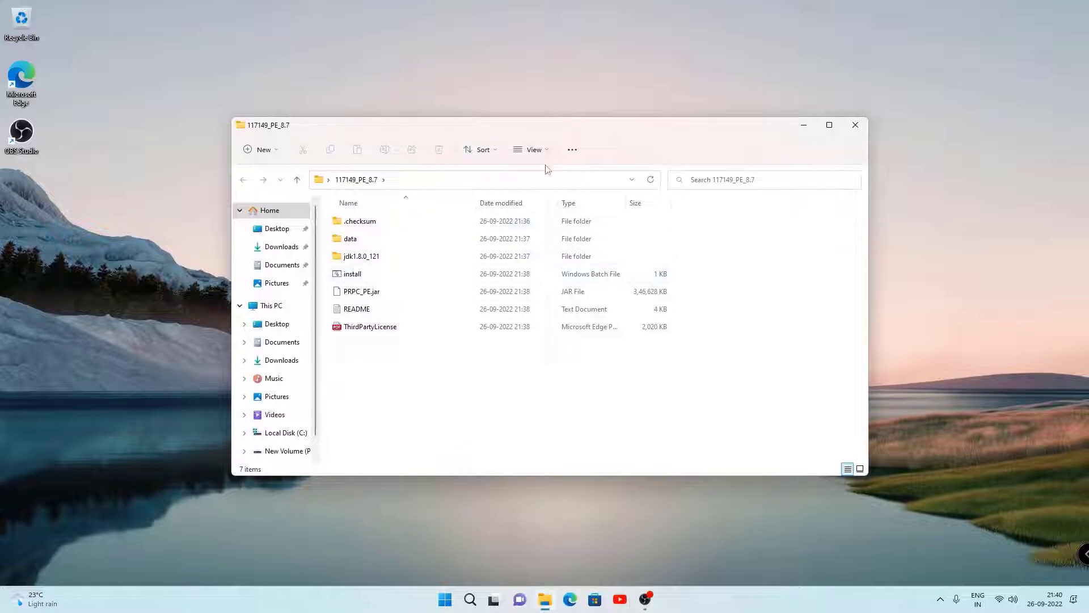
{"action": "left_click_drag", "start_coordinate": [534, 121], "coordinate": [544, 240]}
{"action": "left_click", "coordinate": [420, 392]}
{"action": "double_click", "coordinate": [421, 391]}
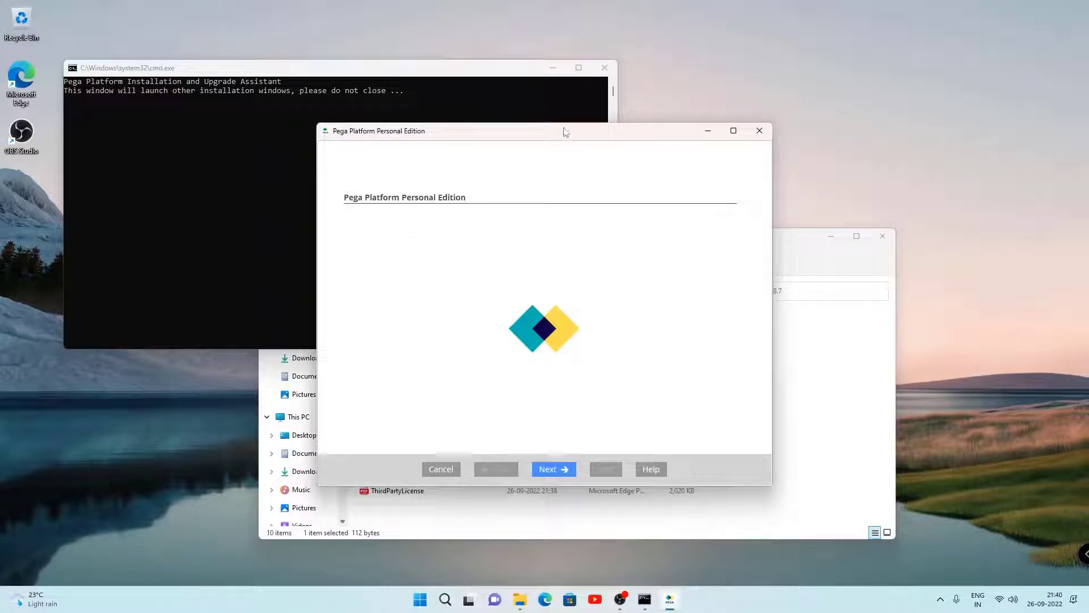
- Accept the Pega license agreement and keep all installation processes
{"action": "left_click", "coordinate": [555, 467]}
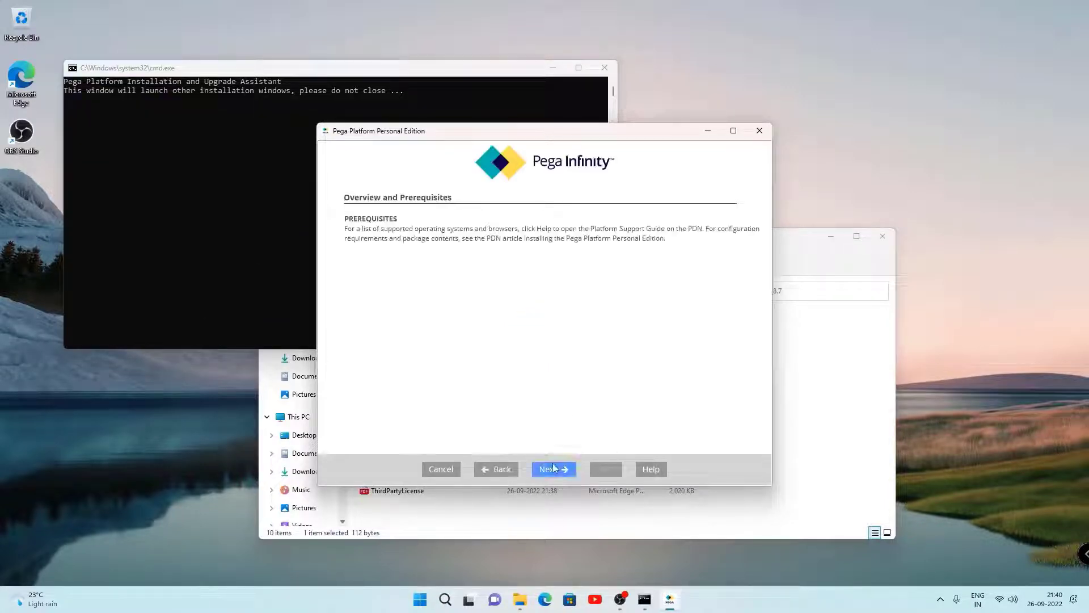
{"action": "left_click", "coordinate": [562, 471]}
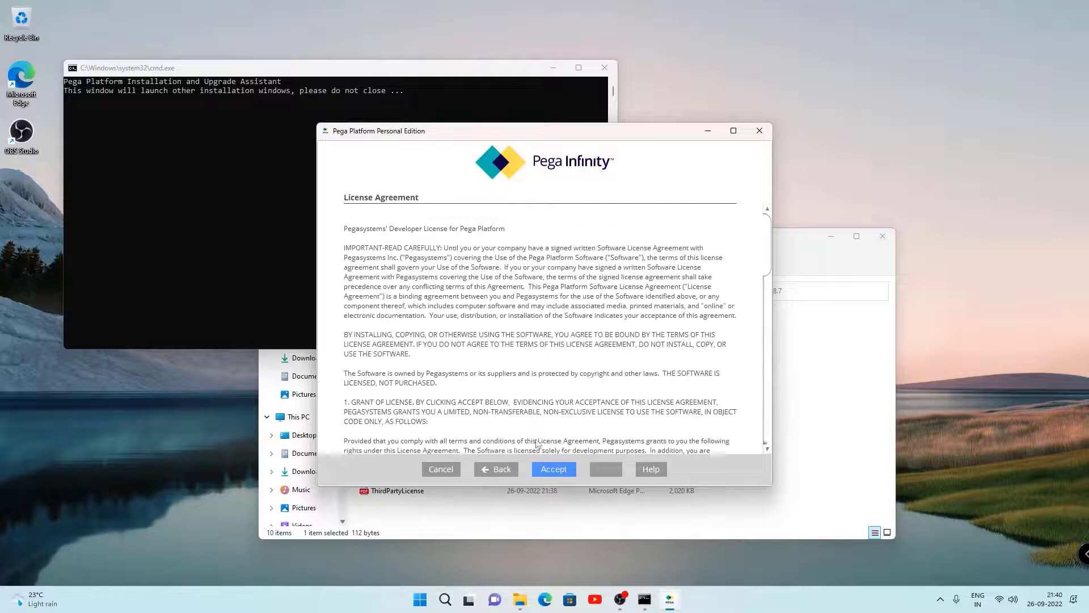
{"action": "scroll", "coordinate": [533, 414], "scroll_direction": "down", "scroll_amount": 15}
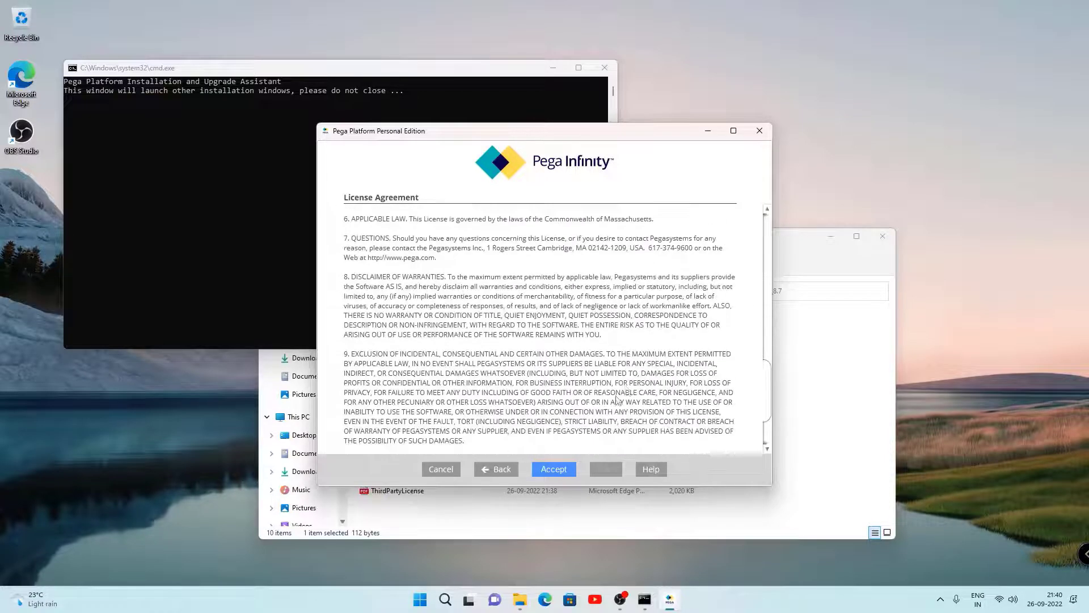
{"action": "left_click", "coordinate": [566, 467]}
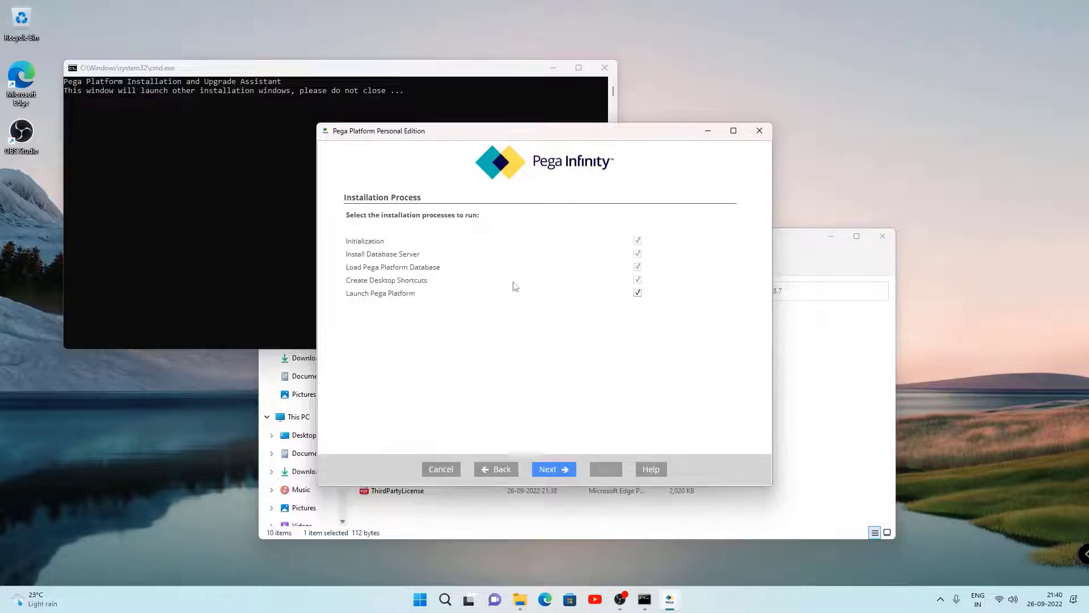
{"action": "left_click", "coordinate": [549, 471]}
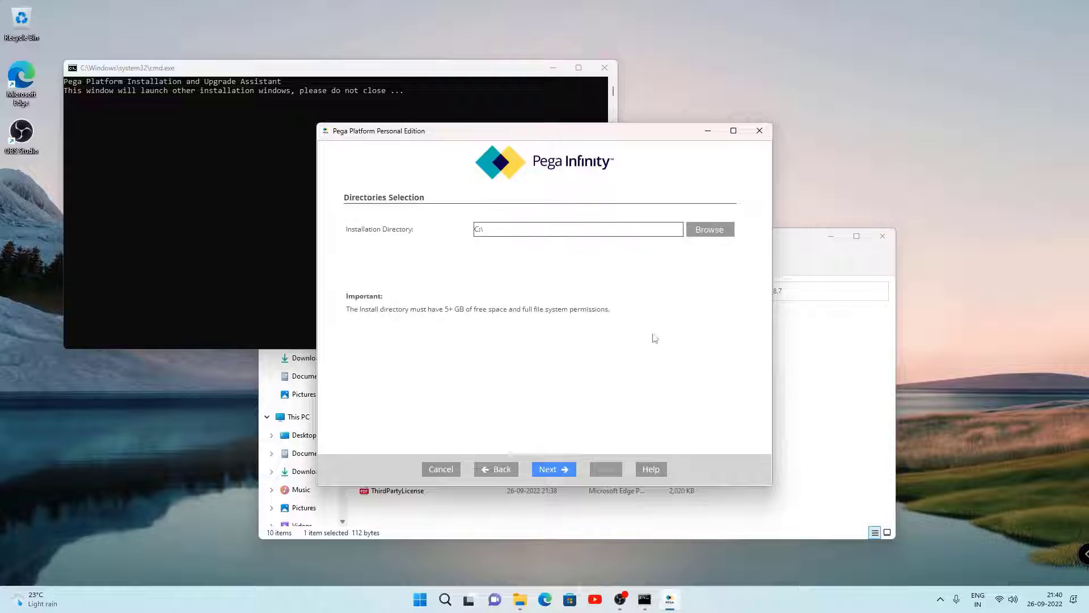
- Set the installation directory to P:\ on New Volume
{"action": "left_click", "coordinate": [710, 229]}
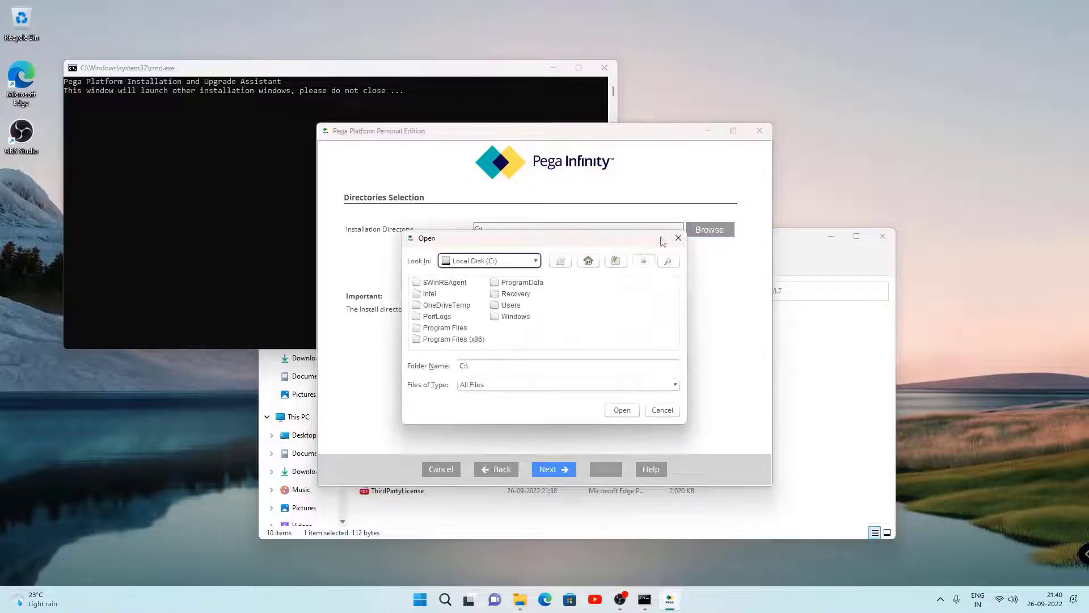
{"action": "left_click", "coordinate": [536, 262]}
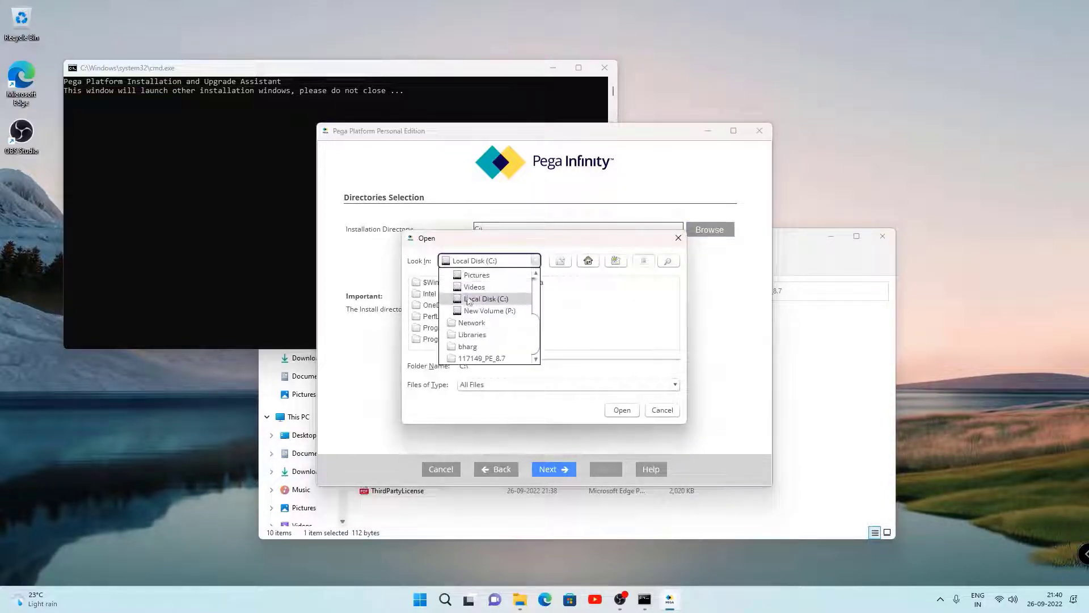
{"action": "left_click", "coordinate": [488, 312]}
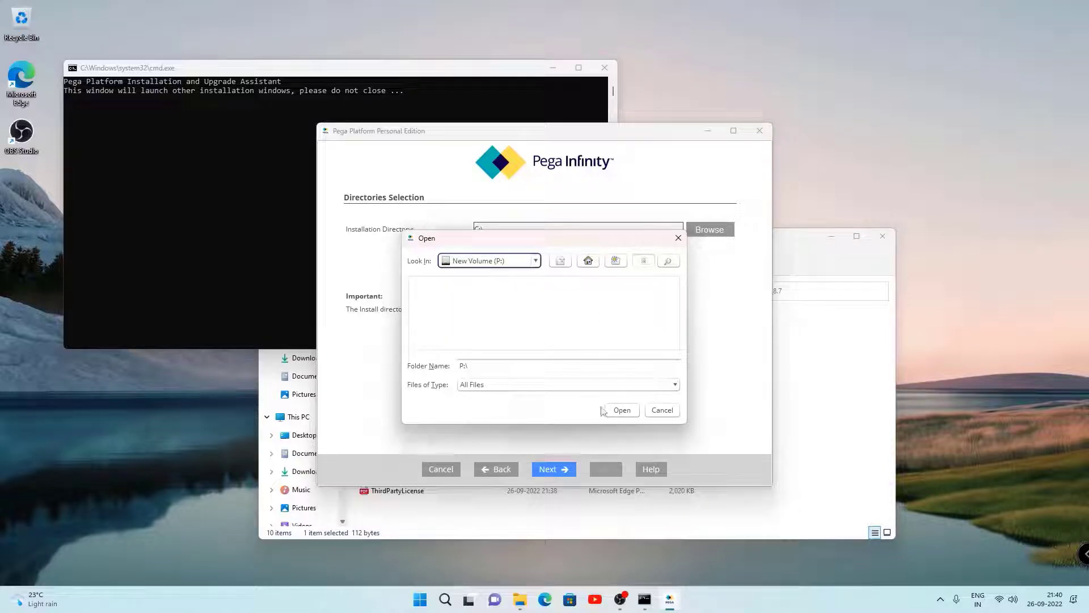
{"action": "left_click", "coordinate": [622, 411]}
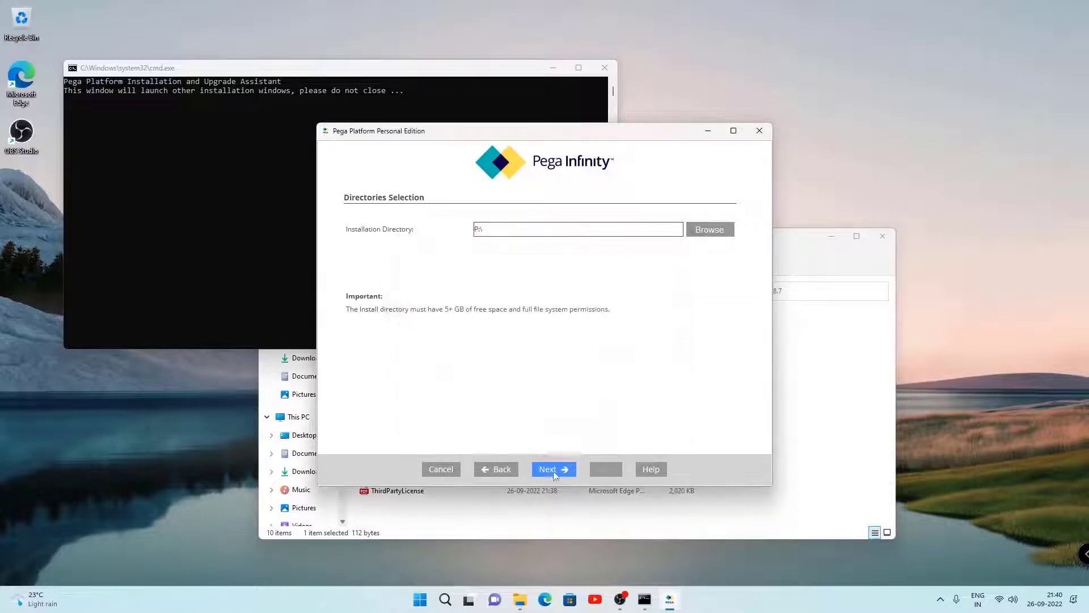
- Verify ports 5432 and 8080 are free, allowing Java through the firewall
{"action": "left_click", "coordinate": [552, 470]}
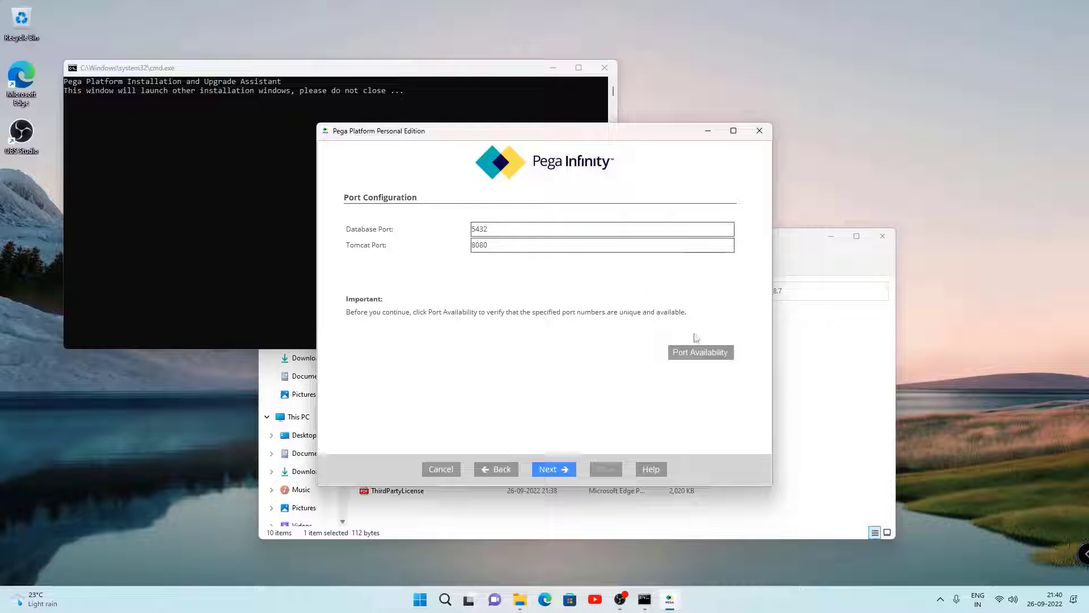
{"action": "left_click", "coordinate": [696, 353]}
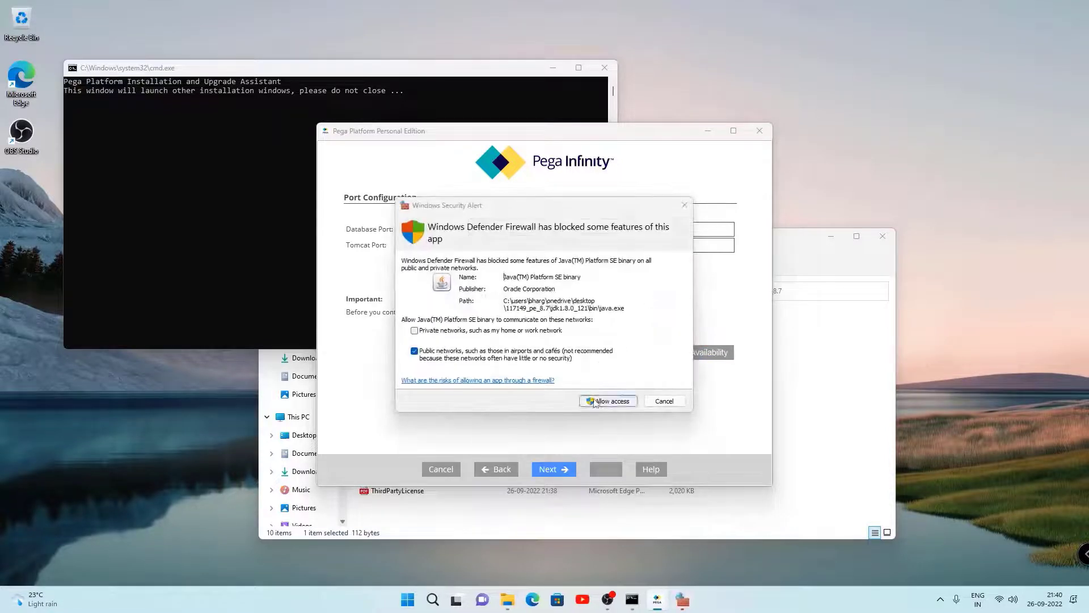
{"action": "left_click", "coordinate": [594, 402]}
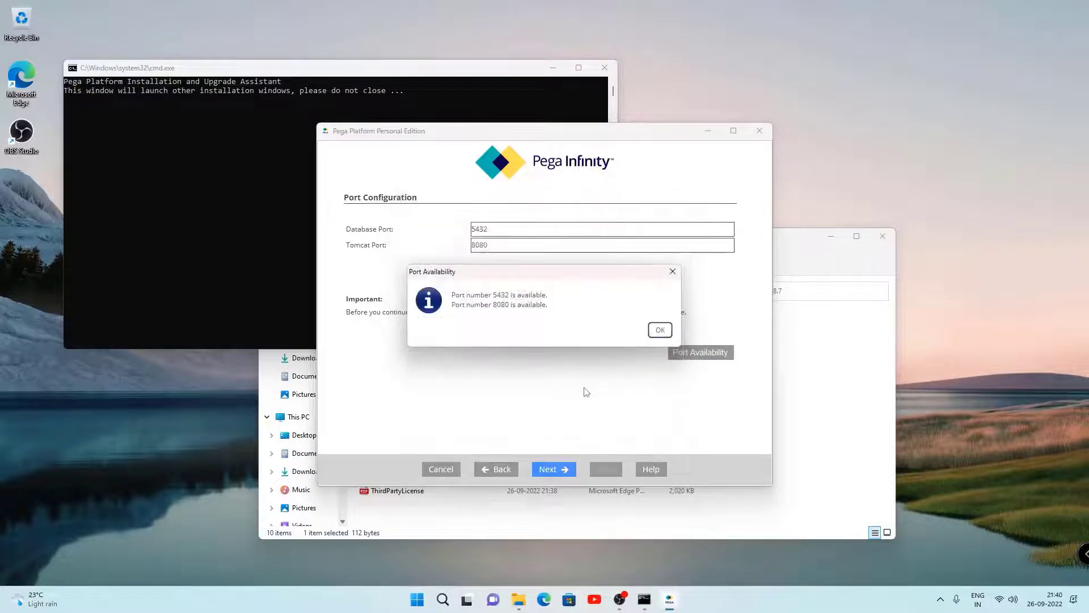
{"action": "left_click", "coordinate": [659, 331]}
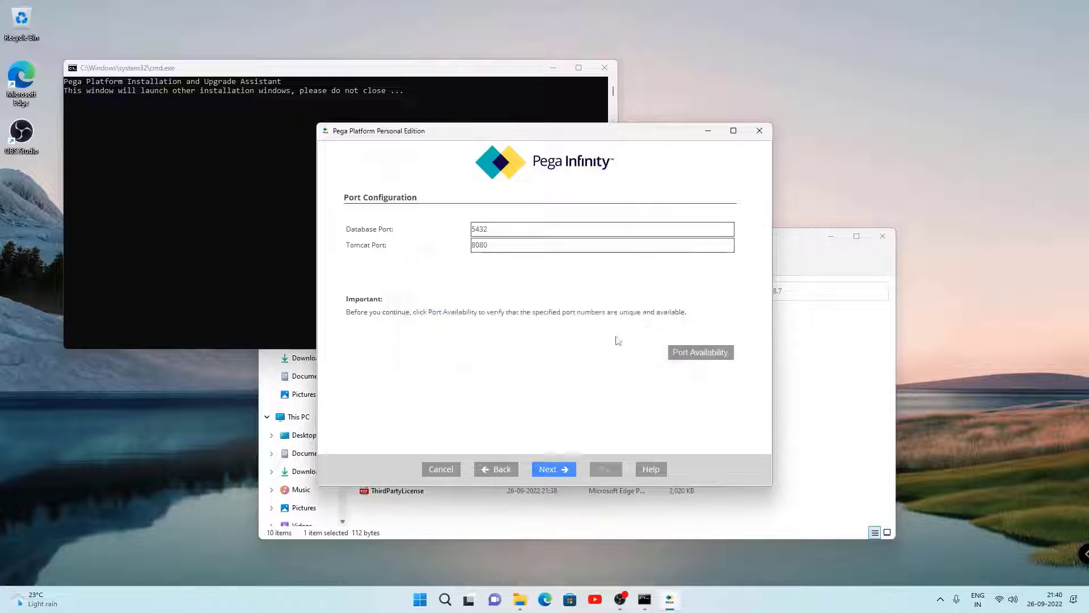
{"action": "left_click", "coordinate": [562, 471]}
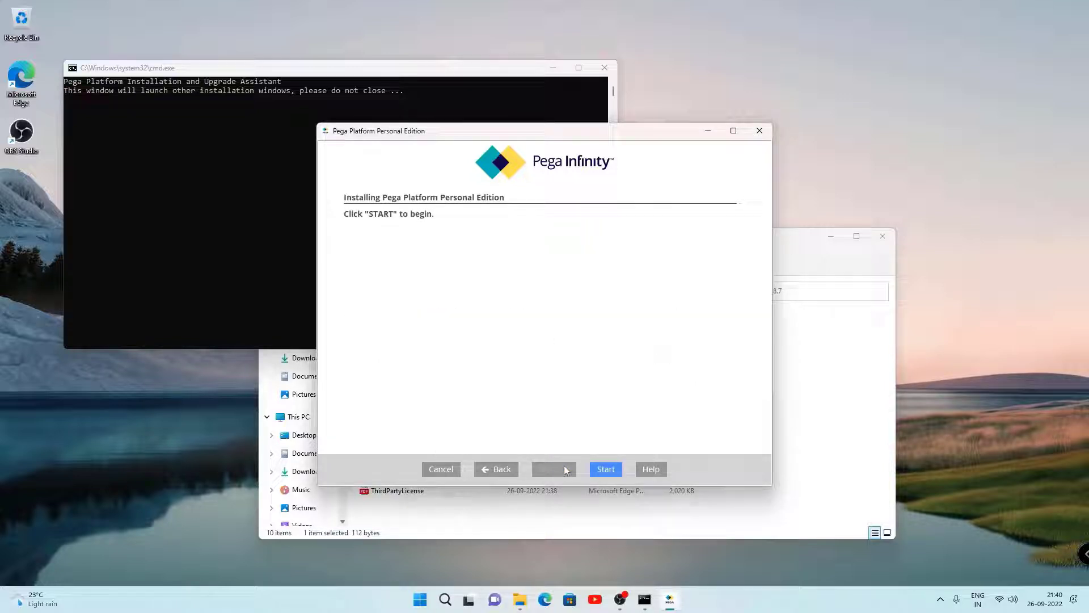
- Start the installation and follow the output and error logs while pg_restore loads tables
{"action": "left_click", "coordinate": [605, 470]}
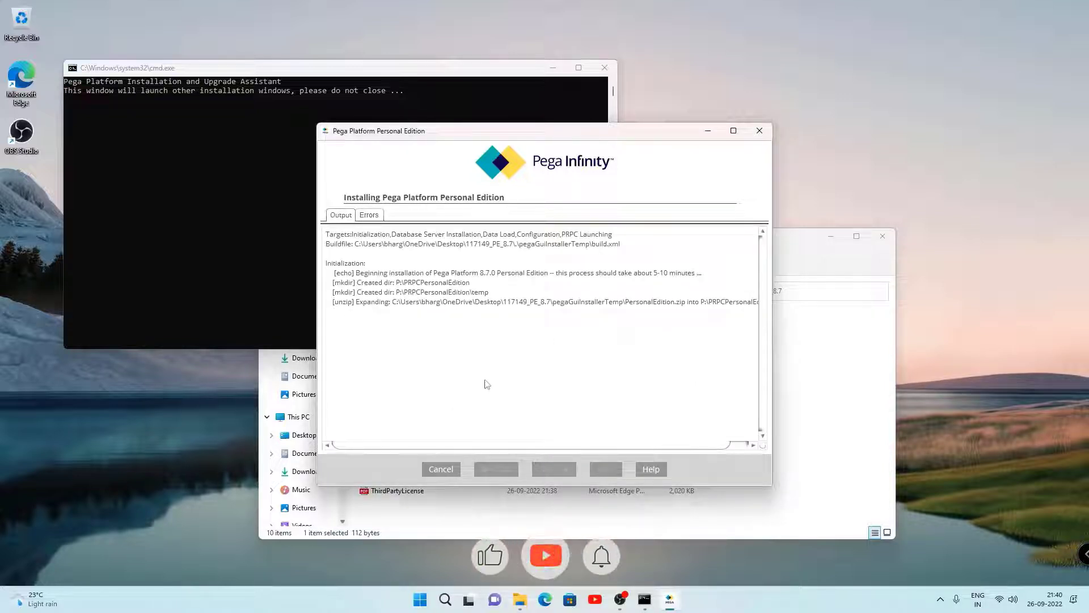
{"action": "left_click", "coordinate": [370, 215]}
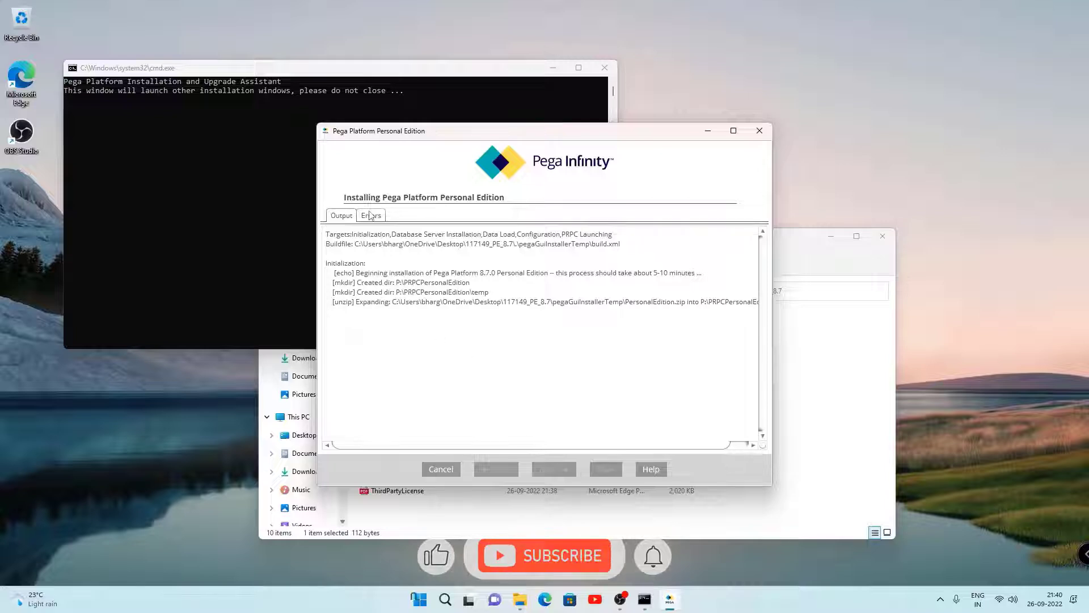
{"action": "left_click", "coordinate": [342, 216]}
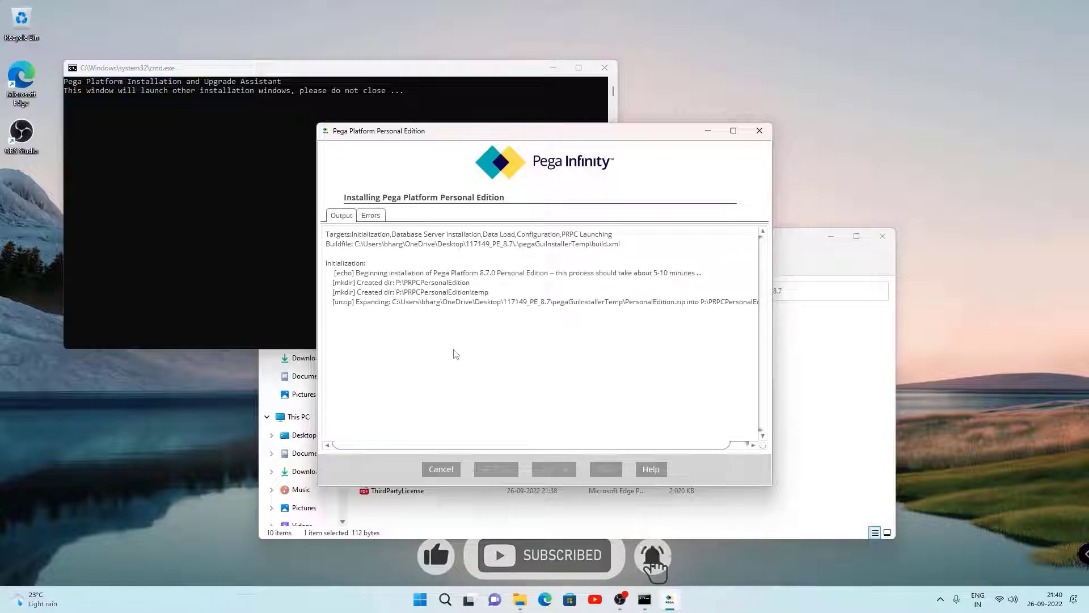
{"action": "left_click", "coordinate": [371, 216]}
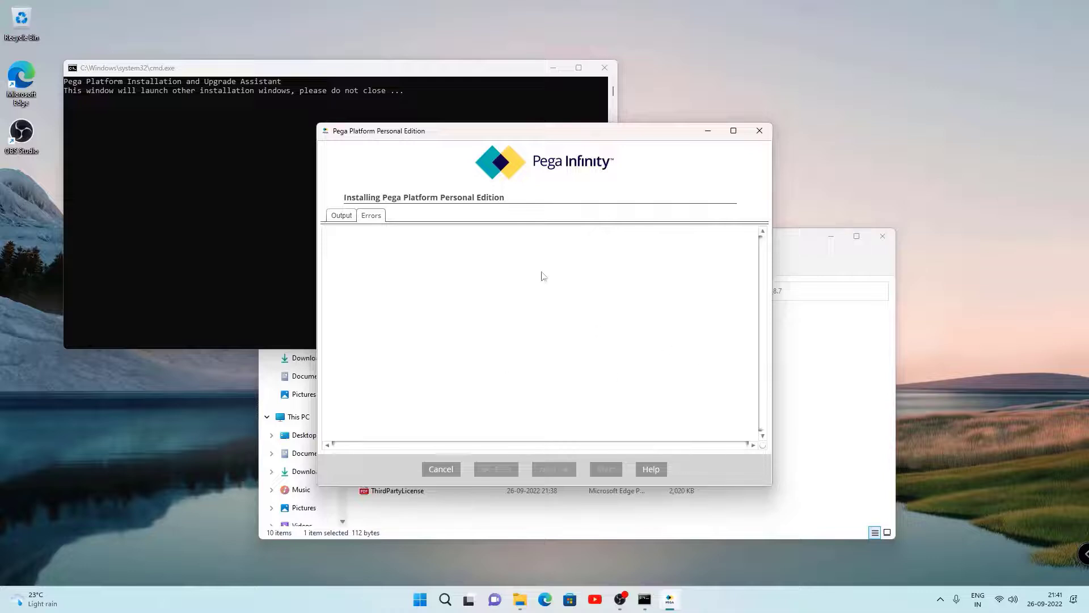
{"action": "left_click", "coordinate": [347, 220]}
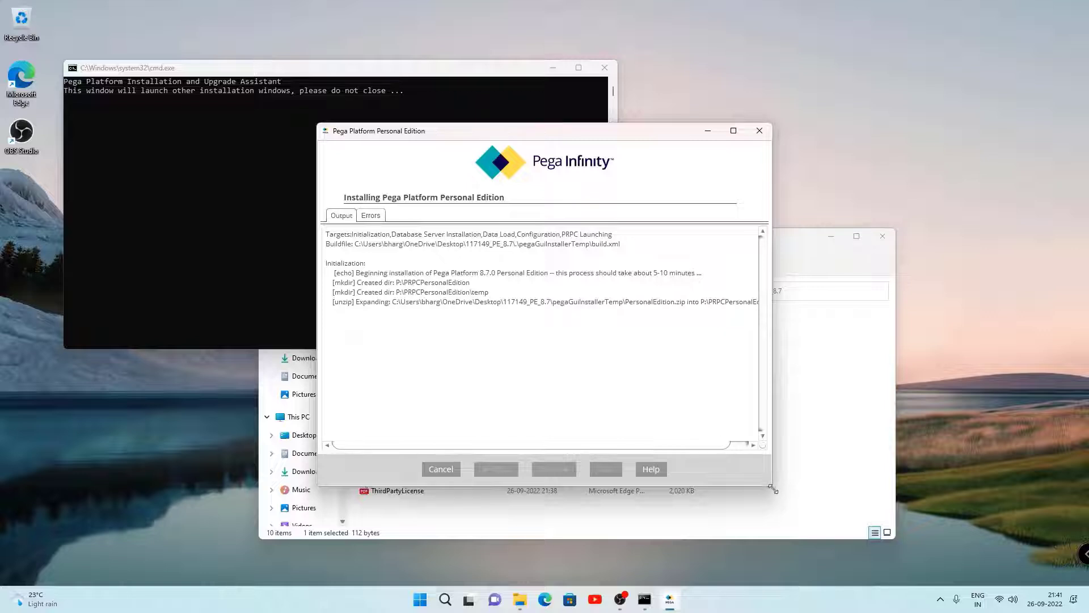
{"action": "left_click_drag", "start_coordinate": [773, 488], "coordinate": [946, 525]}
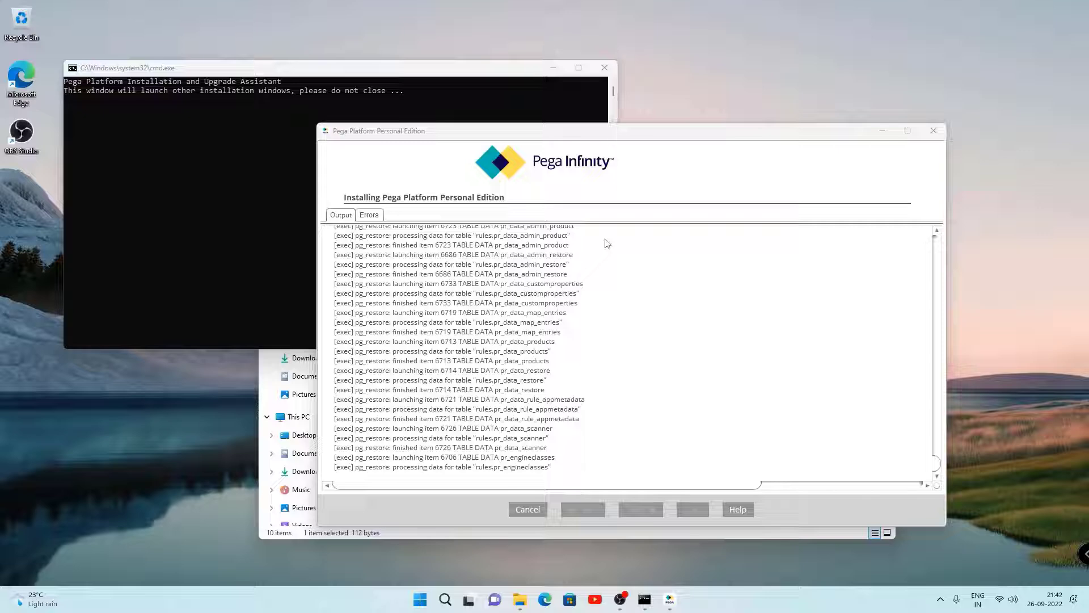
{"action": "left_click", "coordinate": [703, 335]}
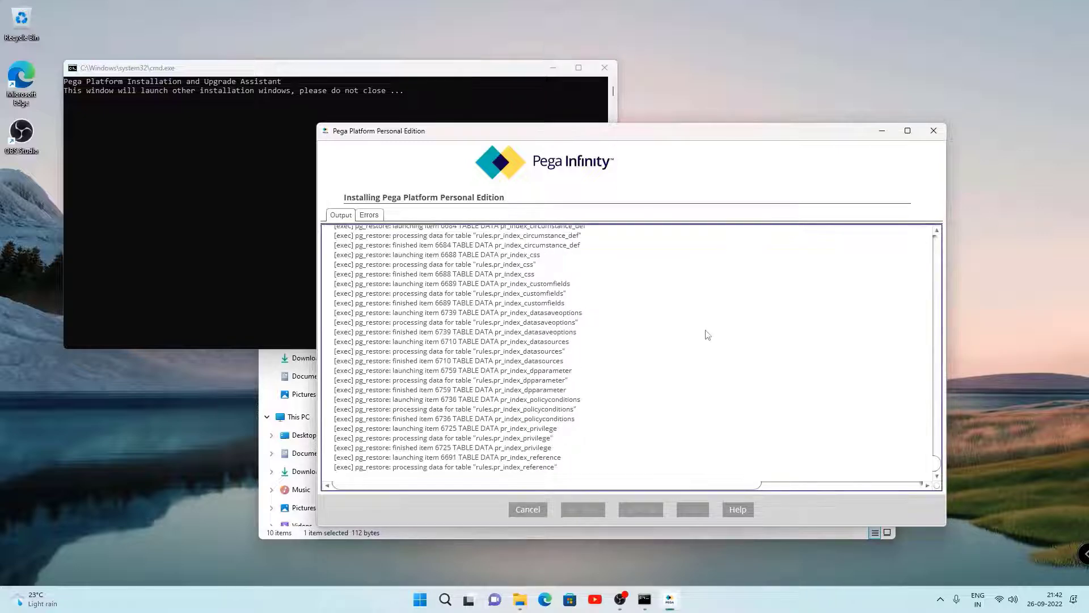
- Check the PostgreSQL files in P:\PRPCPersonalEdition\pgsql\bin, then close Explorer
{"action": "left_click", "coordinate": [520, 599]}
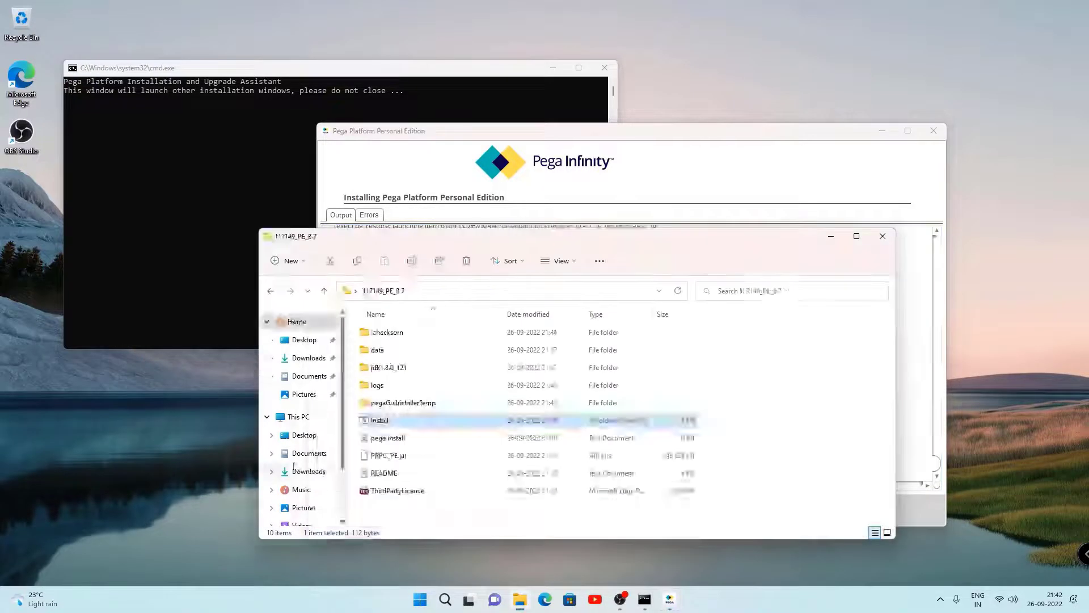
{"action": "scroll", "coordinate": [307, 454], "scroll_direction": "down", "scroll_amount": 3}
{"action": "left_click", "coordinate": [312, 485]}
{"action": "double_click", "coordinate": [399, 333]}
{"action": "double_click", "coordinate": [379, 367]}
{"action": "left_click", "coordinate": [402, 420]}
{"action": "double_click", "coordinate": [377, 334]}
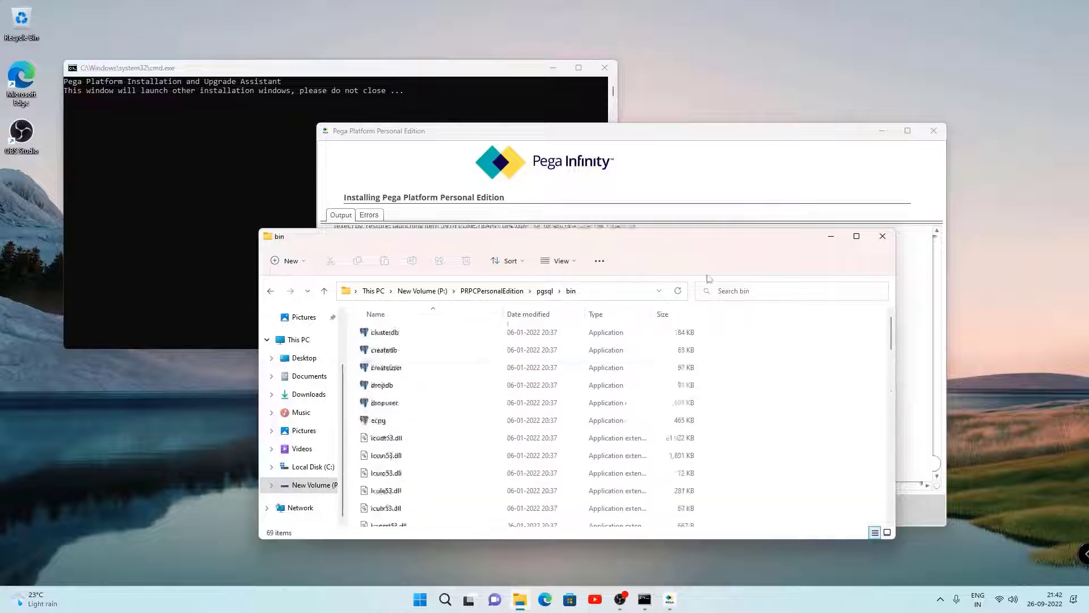
{"action": "left_click", "coordinate": [883, 236]}
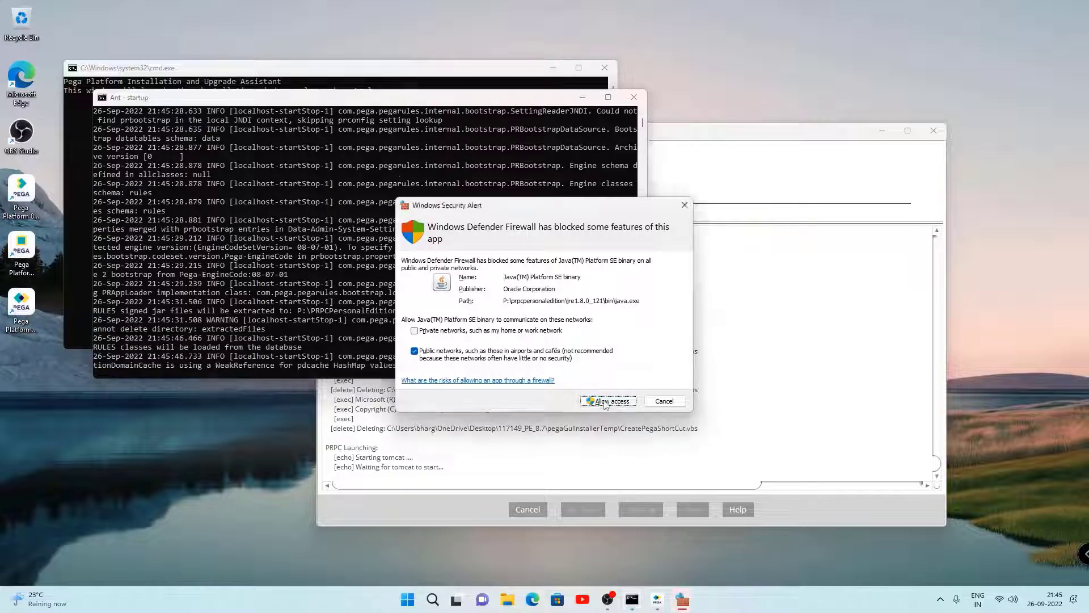
- Allow Java through the firewall and bring the Ant startup console forward
{"action": "left_click", "coordinate": [664, 401]}
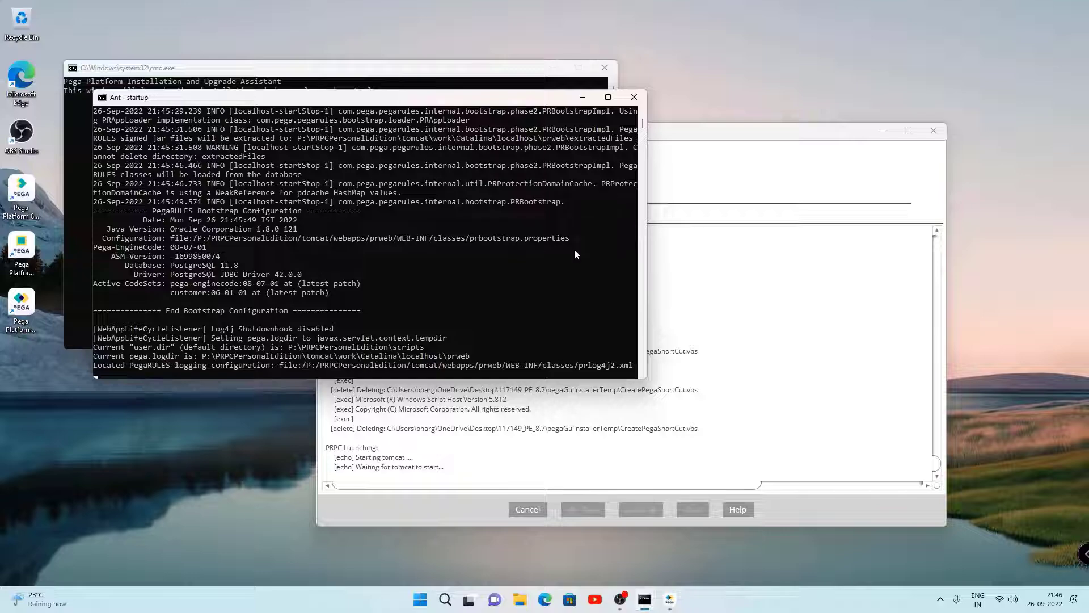
{"action": "scroll", "coordinate": [478, 334], "scroll_direction": "up", "scroll_amount": 15}
{"action": "scroll", "coordinate": [453, 306], "scroll_direction": "down", "scroll_amount": 20}
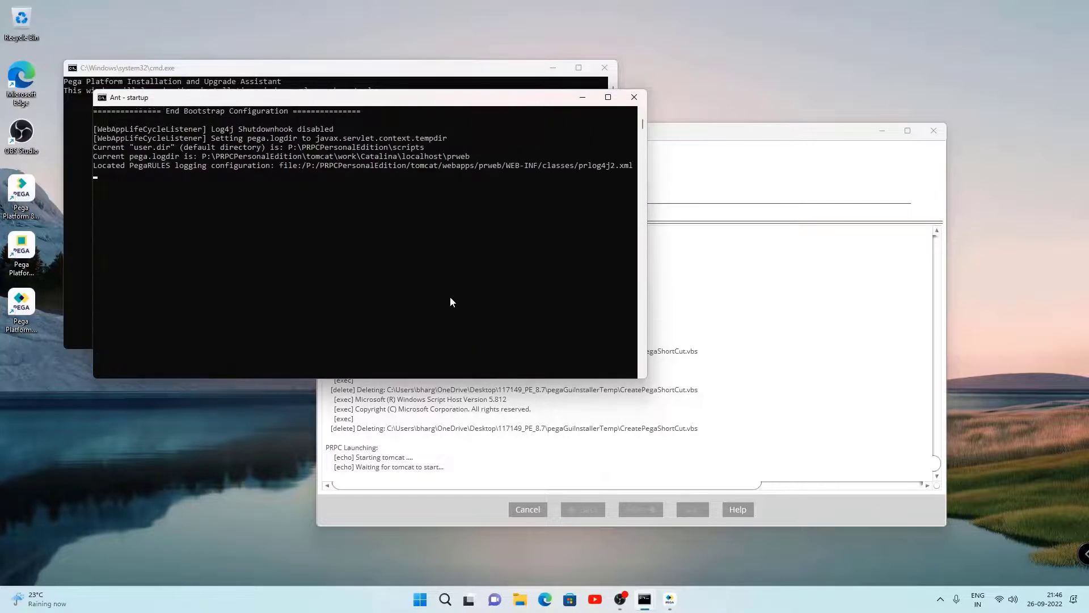
{"action": "left_click_drag", "start_coordinate": [437, 97], "coordinate": [508, 202]}
{"action": "left_click", "coordinate": [512, 307]}
{"action": "left_click_drag", "start_coordinate": [720, 477], "coordinate": [837, 484]}
{"action": "left_click", "coordinate": [605, 178]}
{"action": "left_click", "coordinate": [283, 205]}
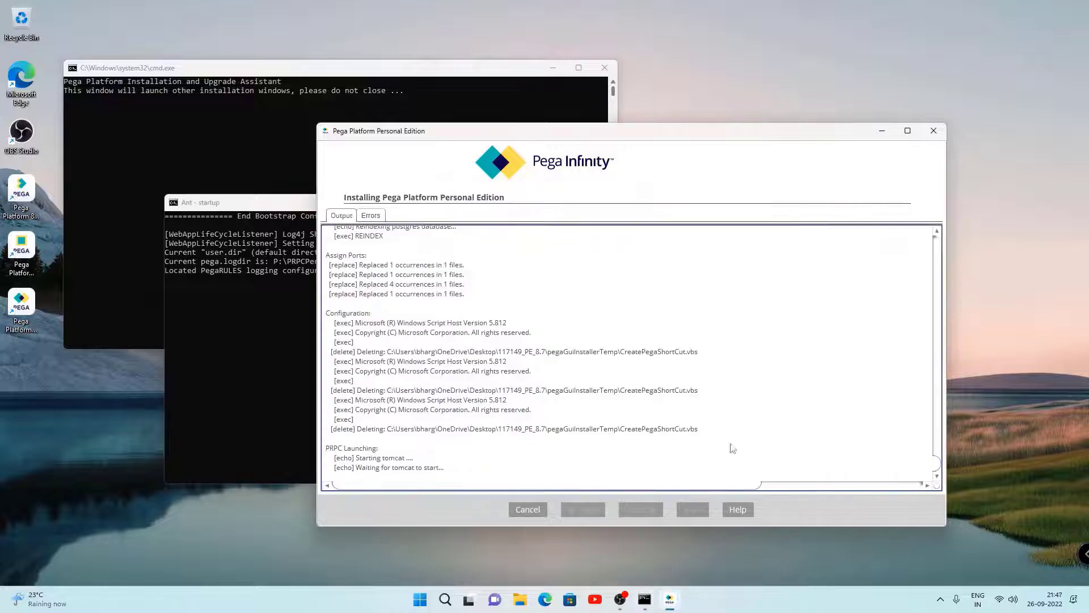
{"action": "left_click", "coordinate": [574, 100]}
{"action": "left_click", "coordinate": [553, 68]}
{"action": "left_click", "coordinate": [255, 239]}
{"action": "left_click", "coordinate": [39, 282]}
- Interrupt the server start-up with Ctrl+C, decline ending the batch, and close the installer
{"action": "scroll", "coordinate": [409, 310], "scroll_direction": "up", "scroll_amount": 11}
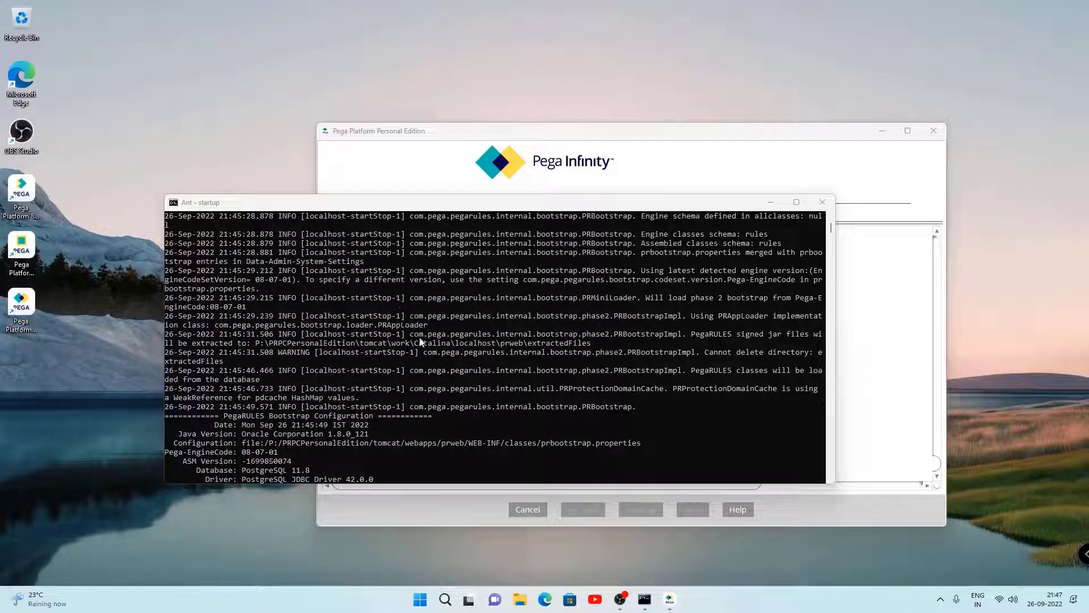
{"action": "scroll", "coordinate": [565, 368], "scroll_direction": "up", "scroll_amount": 15}
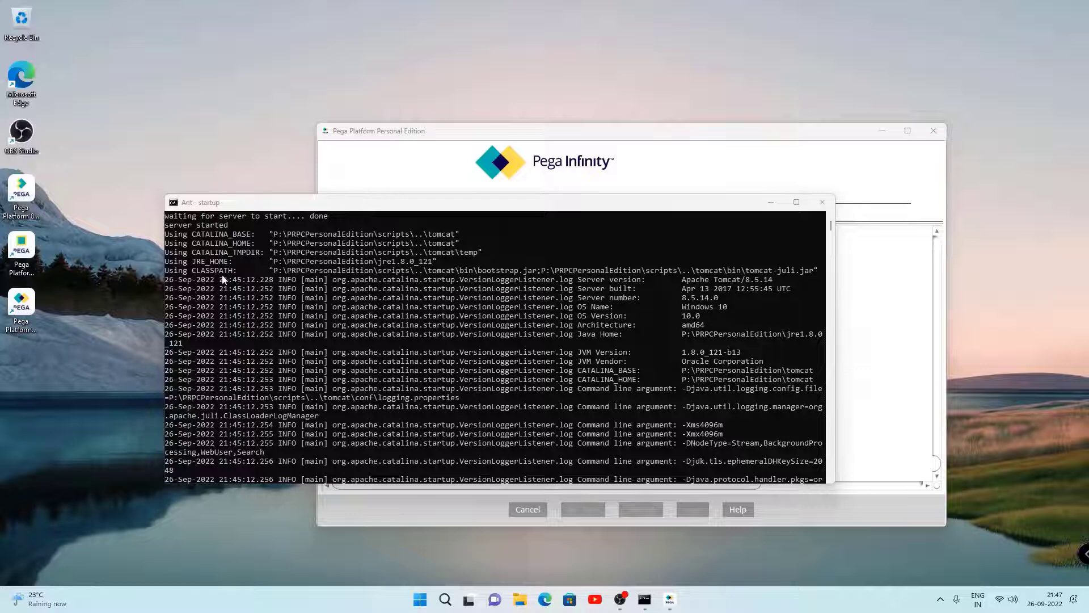
{"action": "scroll", "coordinate": [479, 356], "scroll_direction": "down", "scroll_amount": 20}
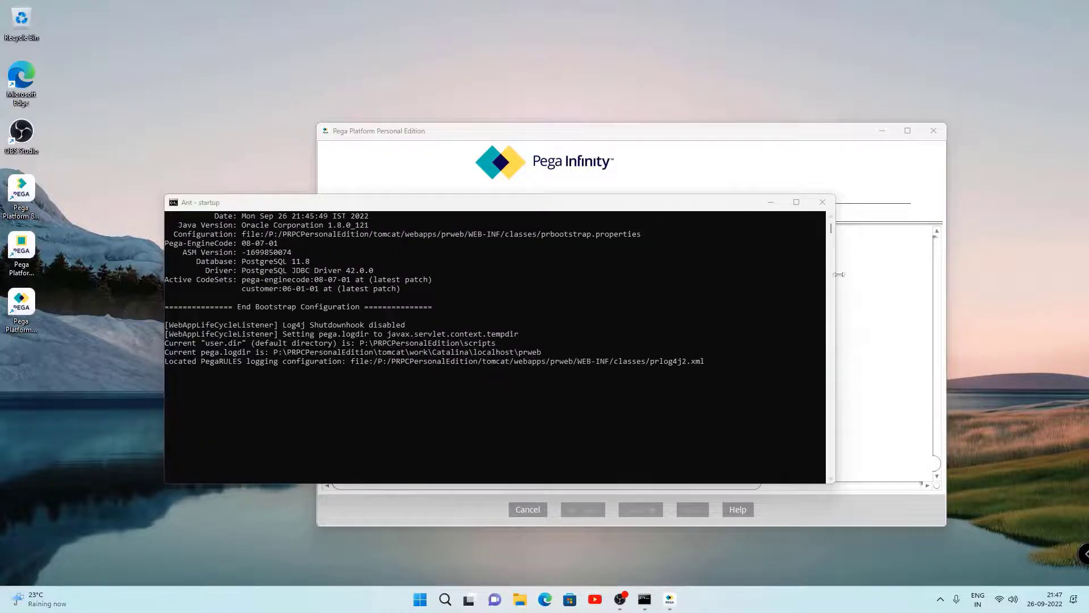
{"action": "key", "text": "ctrl+c"}
{"action": "key", "text": "ctrl+c"}
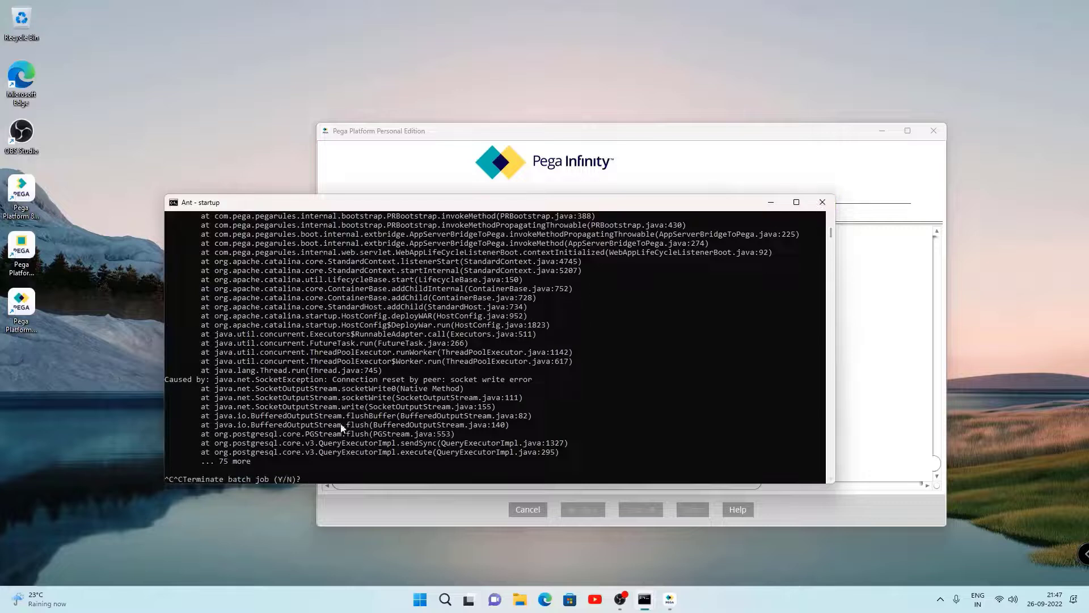
{"action": "key", "text": "Return"}
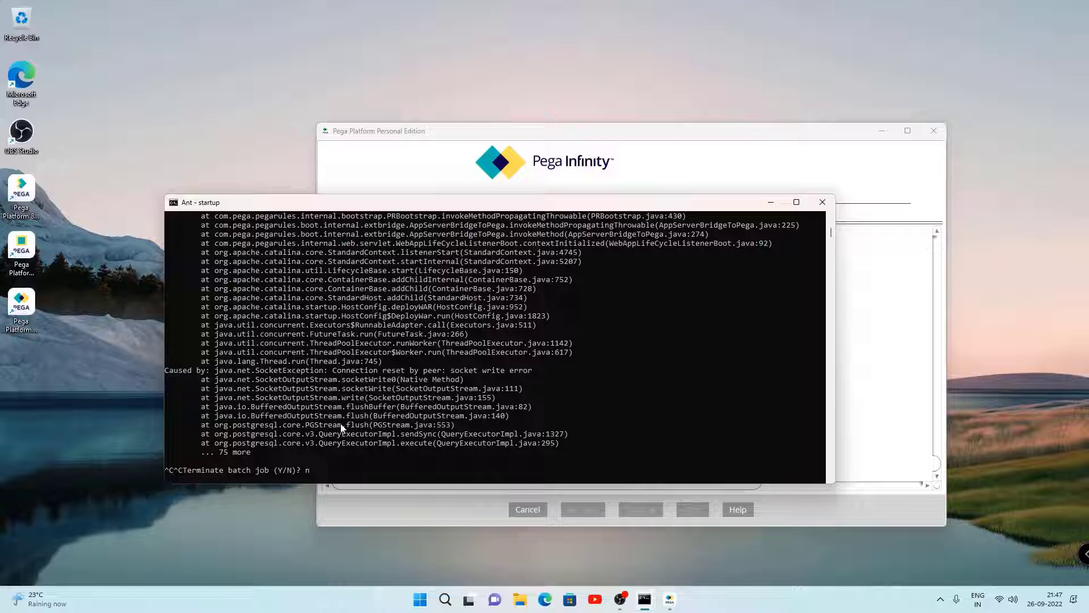
{"action": "left_click", "coordinate": [836, 201]}
{"action": "left_click", "coordinate": [933, 131]}
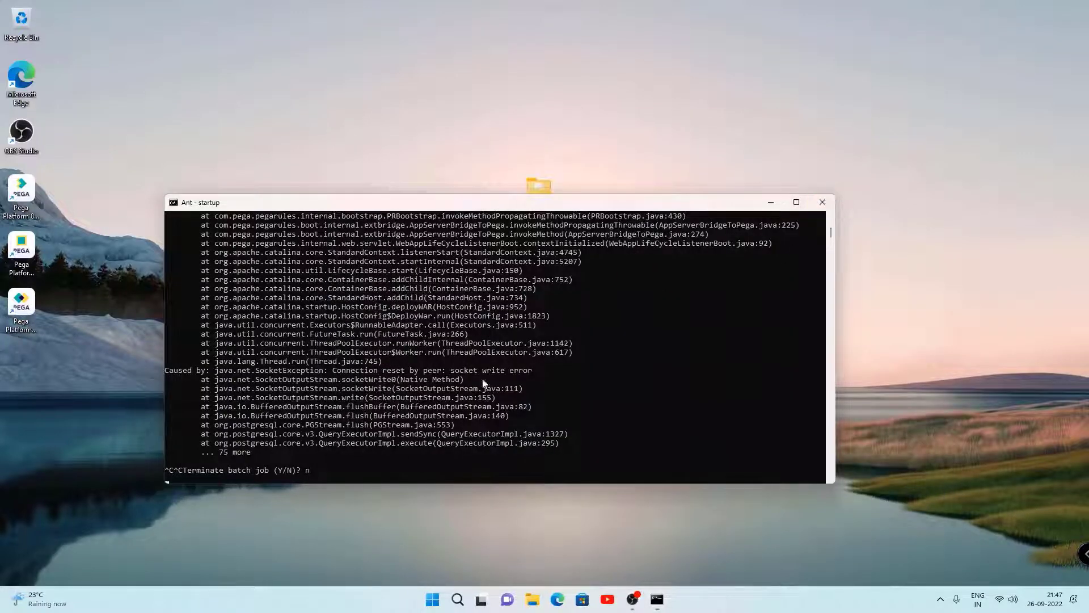
- Close the Ant console, refresh the desktop, then start Pega Platform 8.7.0 and open its login page
{"action": "left_click", "coordinate": [822, 201]}
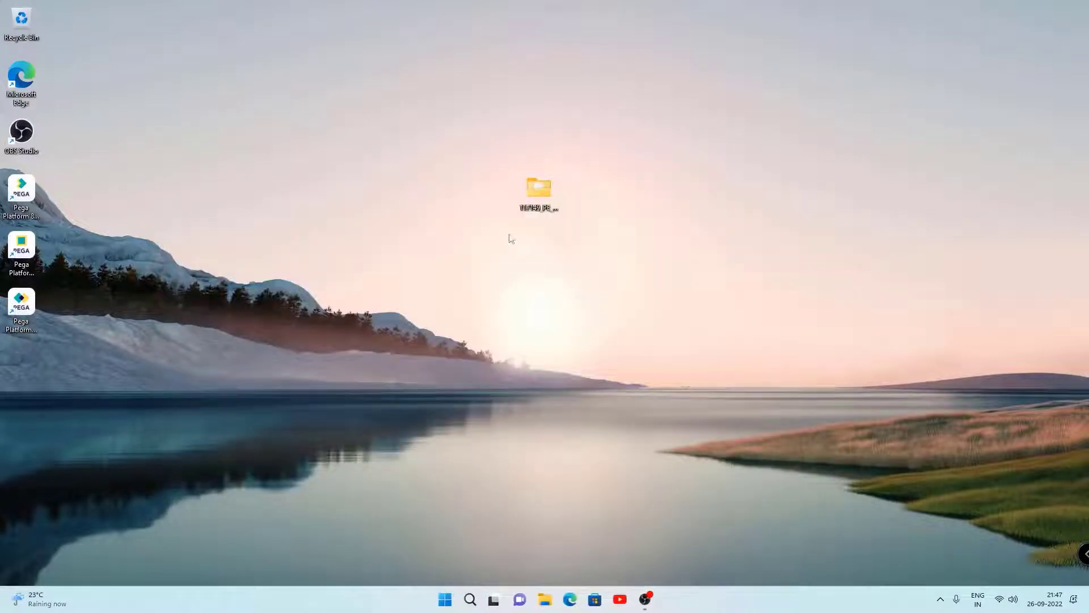
{"action": "right_click", "coordinate": [360, 152]}
{"action": "left_click", "coordinate": [401, 200]}
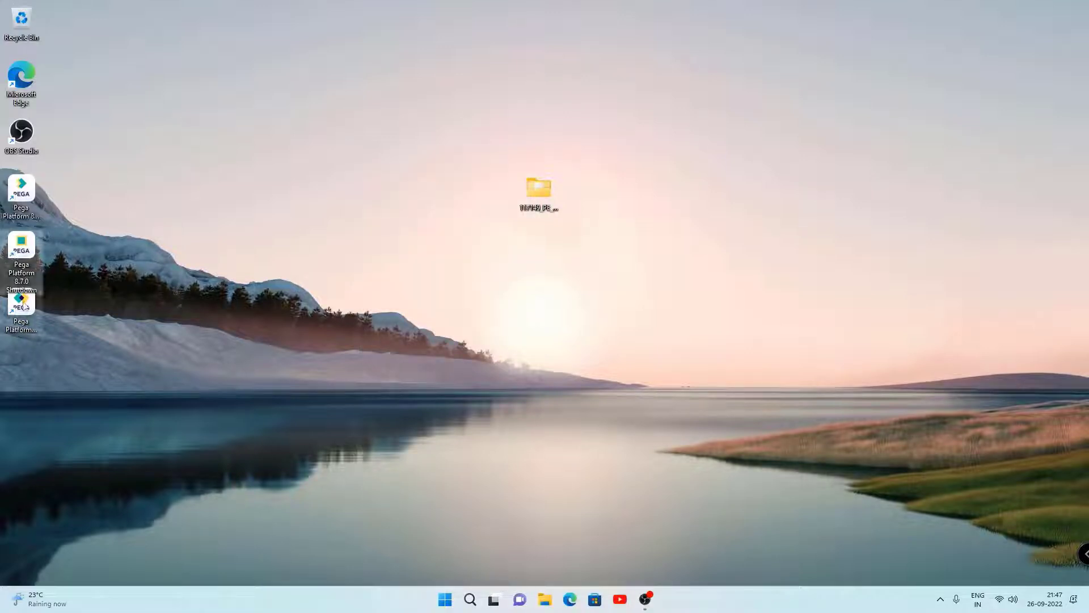
{"action": "double_click", "coordinate": [17, 195]}
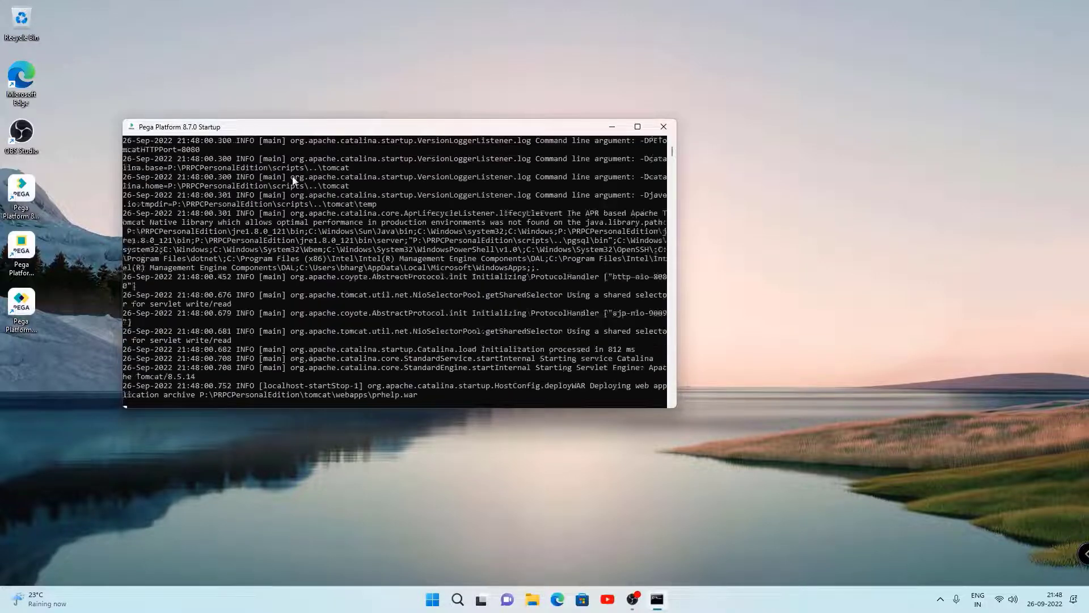
{"action": "double_click", "coordinate": [23, 307]}
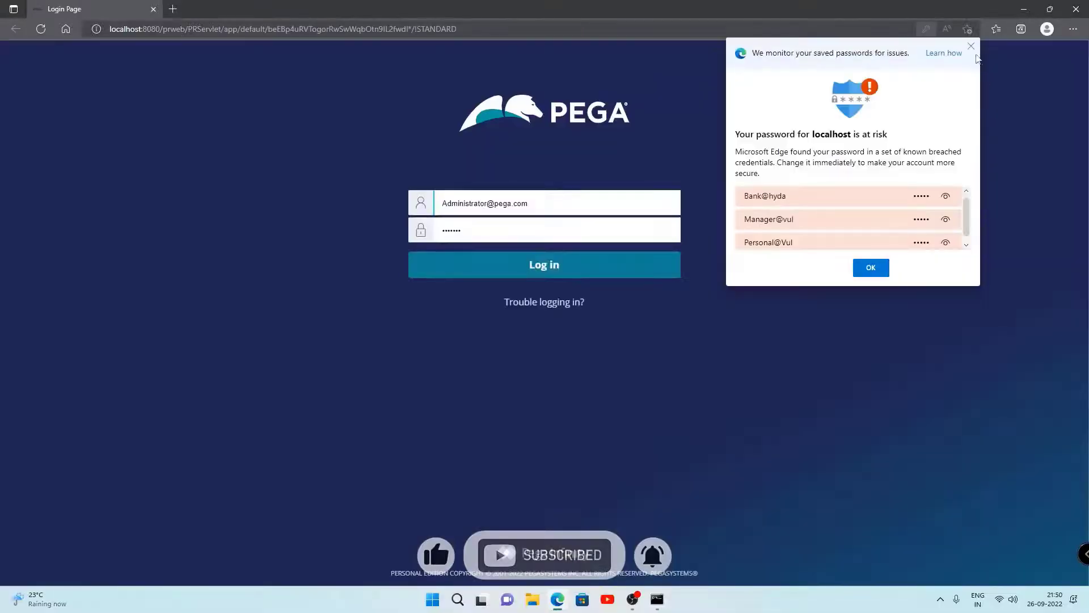
- Dismiss the password warning, replace the prefilled password with the administrator password, and log in
{"action": "left_click", "coordinate": [971, 45]}
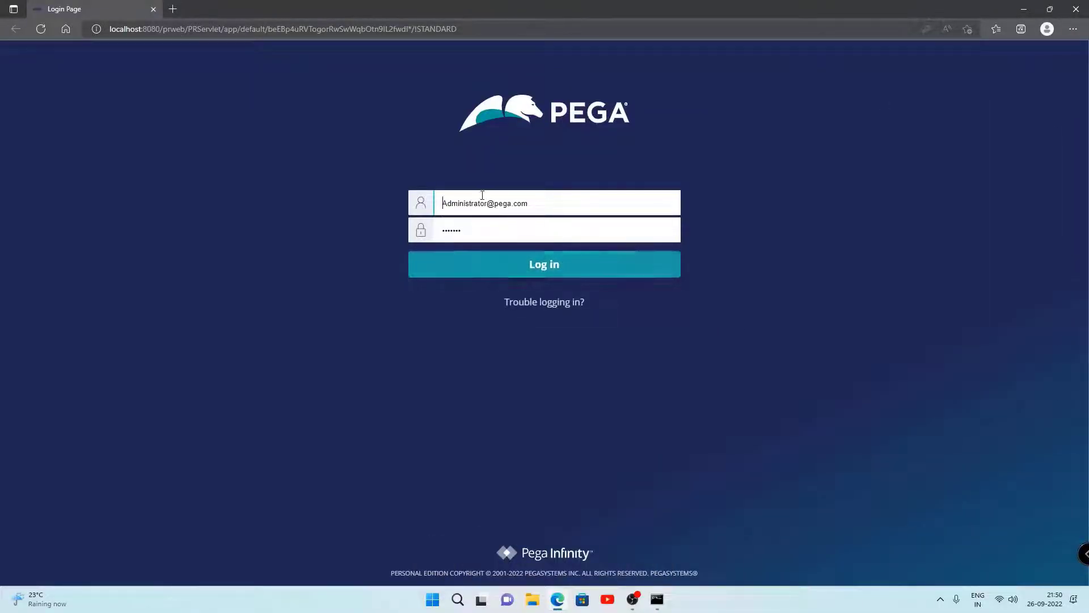
{"action": "double_click", "coordinate": [458, 227]}
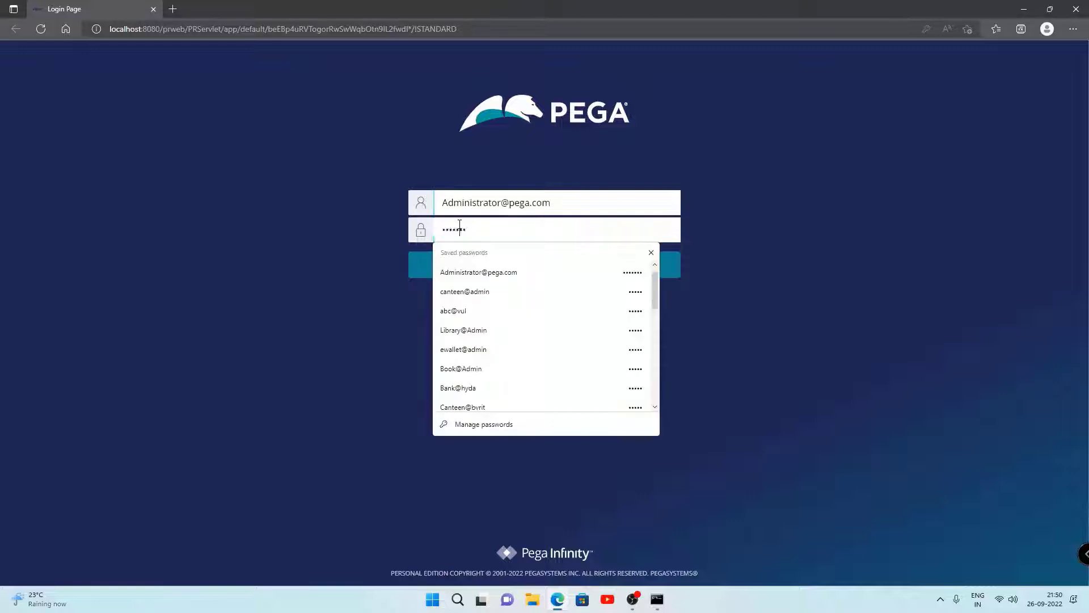
{"action": "left_click", "coordinate": [652, 252]}
{"action": "key", "text": "BackSpace"}
{"action": "type", "text": "in"}
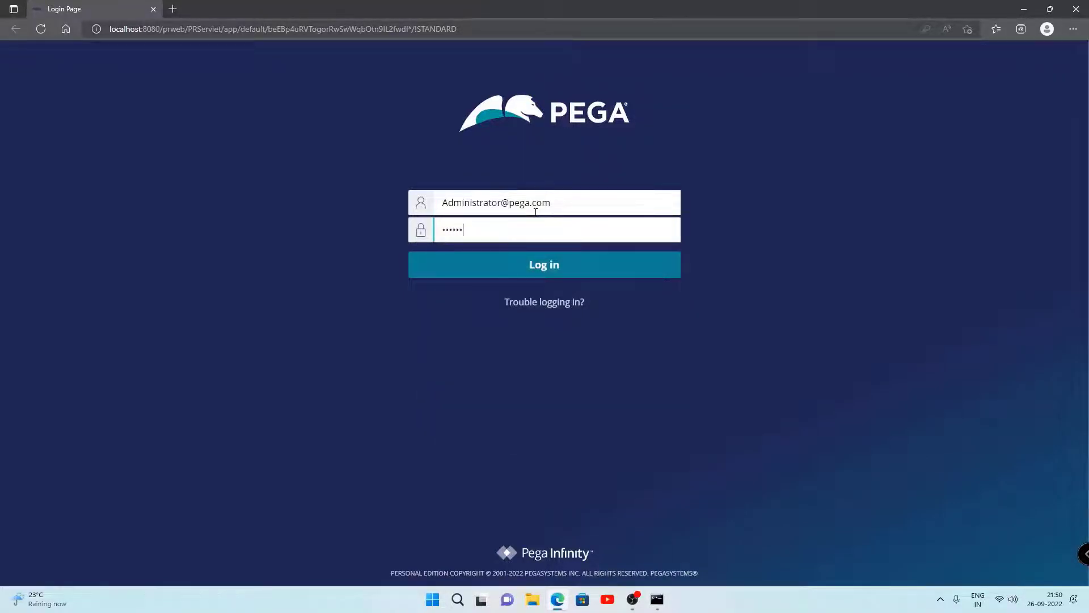
{"action": "key", "text": "Return"}
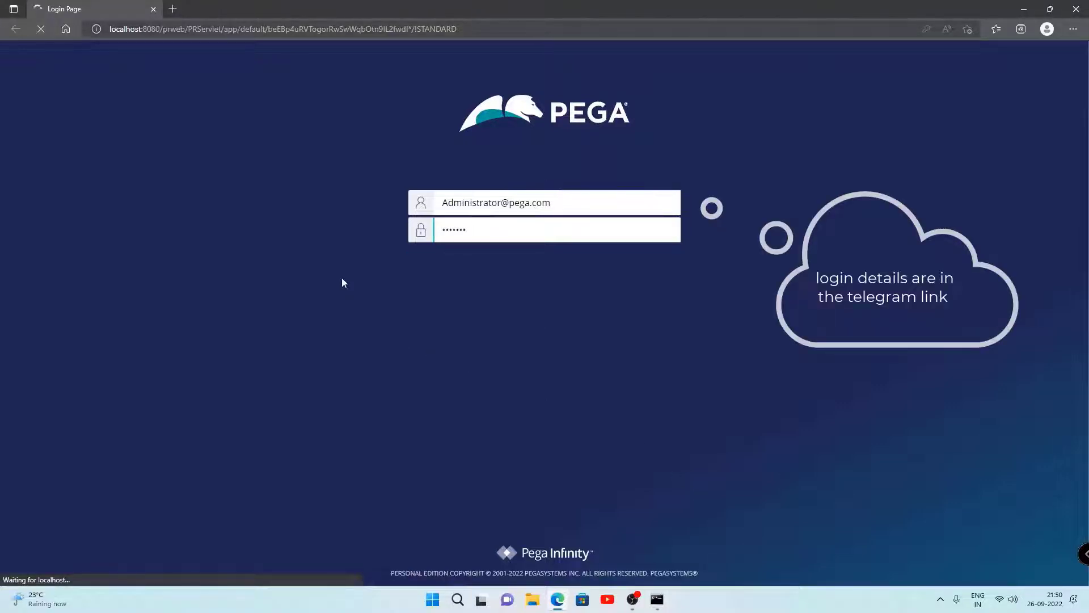
- Delete all the old saved passwords for this site in Edge
{"action": "left_click", "coordinate": [926, 29]}
{"action": "left_click", "coordinate": [965, 505]}
{"action": "left_click", "coordinate": [964, 486]}
{"action": "left_click", "coordinate": [964, 468]}
{"action": "left_click", "coordinate": [965, 450]}
{"action": "left_click", "coordinate": [964, 431]}
{"action": "left_click", "coordinate": [964, 414]}
{"action": "left_click", "coordinate": [964, 396]}
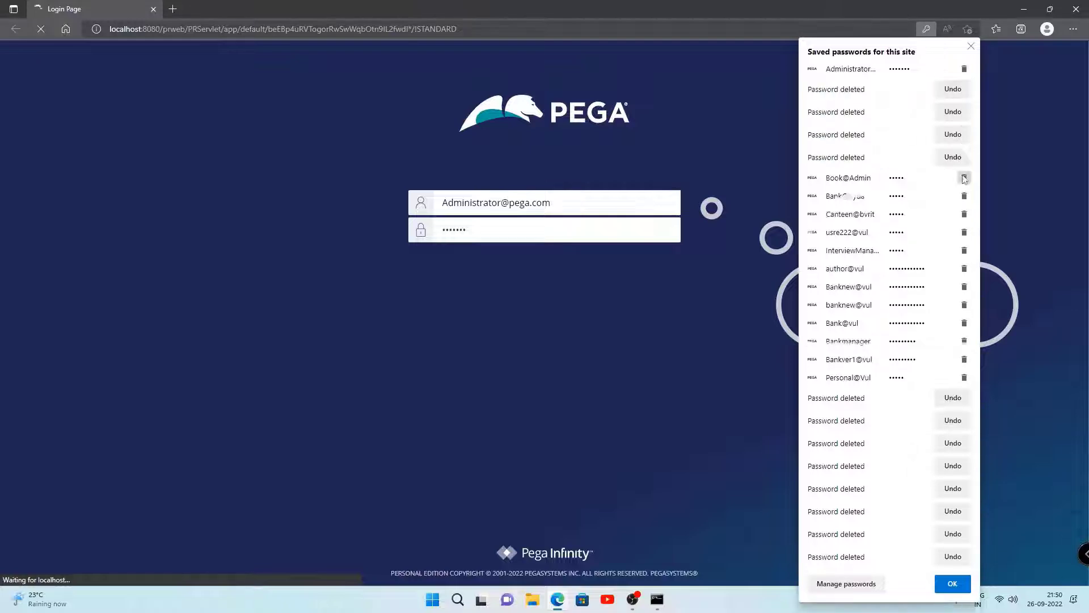
{"action": "left_click", "coordinate": [964, 178]}
{"action": "left_click", "coordinate": [963, 200]}
{"action": "left_click", "coordinate": [964, 223]}
{"action": "left_click", "coordinate": [963, 246]}
{"action": "left_click", "coordinate": [964, 382]}
{"action": "left_click", "coordinate": [964, 404]}
{"action": "left_click", "coordinate": [963, 427]}
{"action": "left_click", "coordinate": [999, 92]}
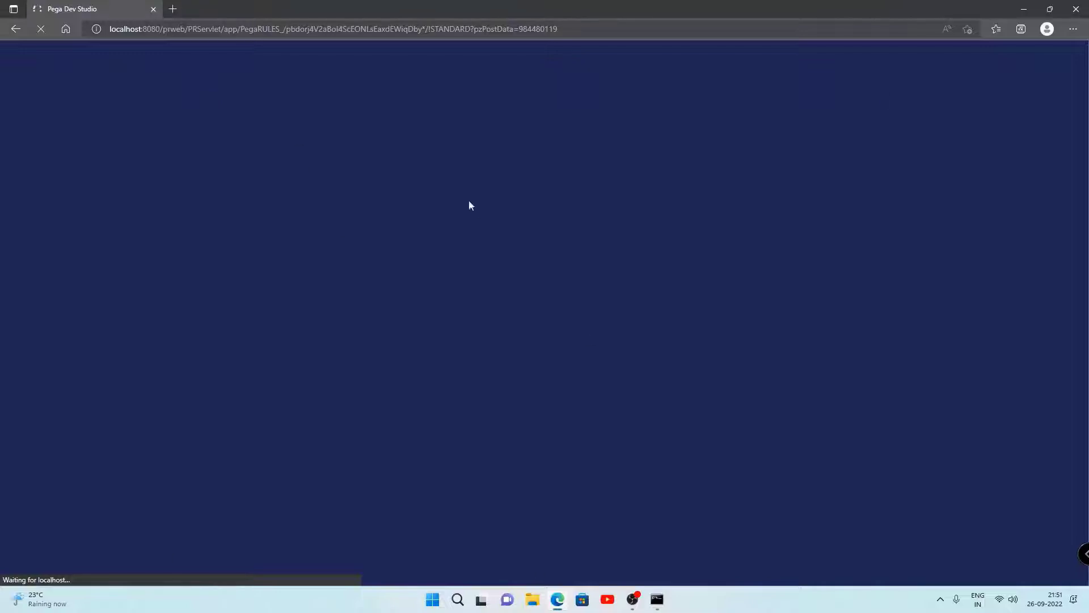
- Bring up the Pega Platform 8.7.0 Startup console, resume its log output, and close it
{"action": "left_click", "coordinate": [657, 599]}
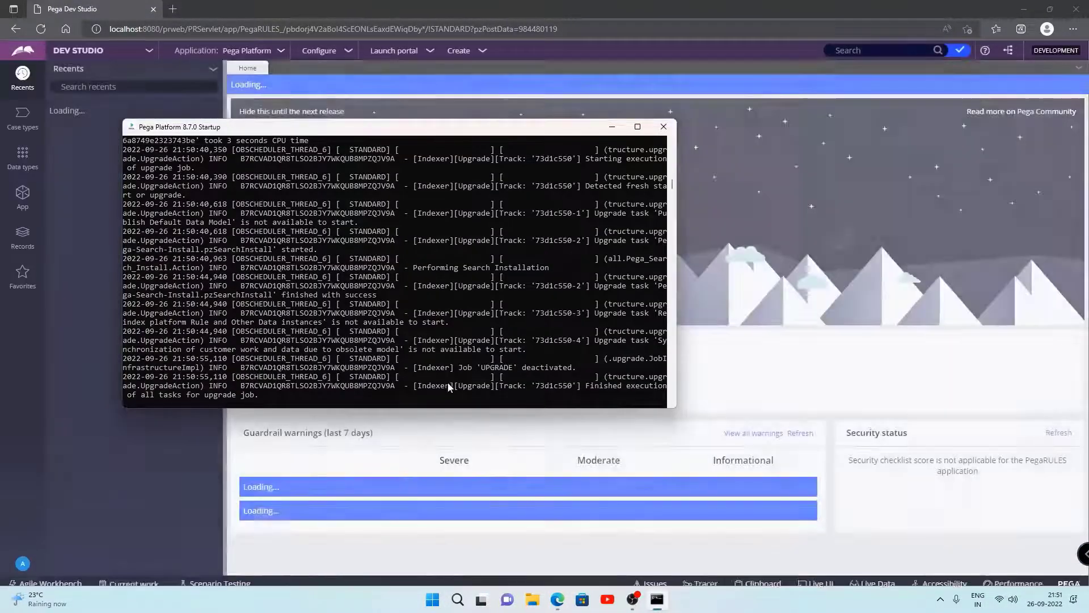
{"action": "left_click", "coordinate": [446, 394]}
{"action": "key", "text": "Return"}
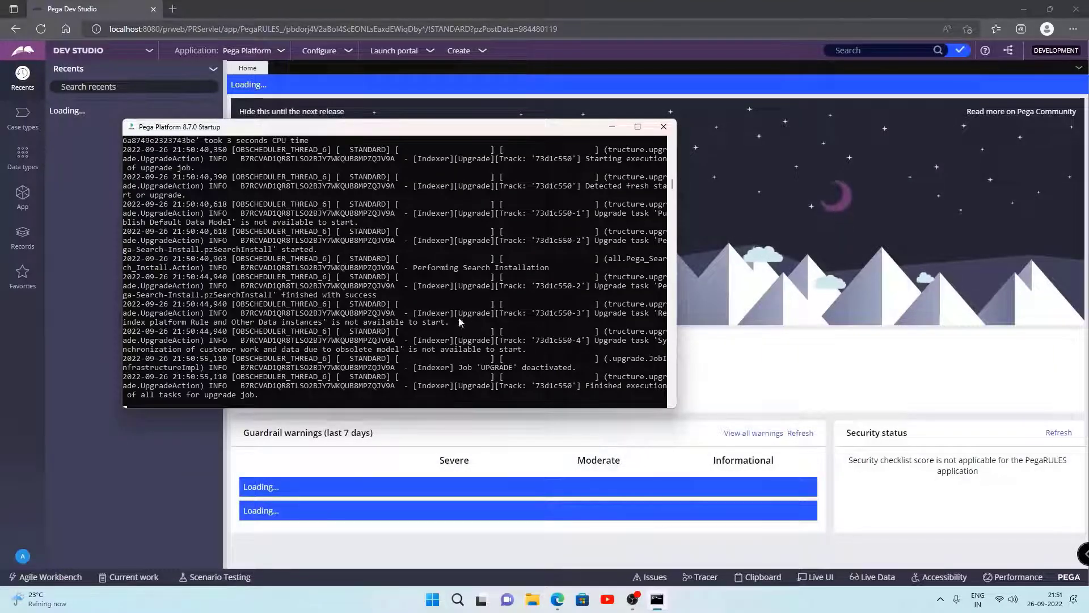
{"action": "left_click", "coordinate": [663, 126]}
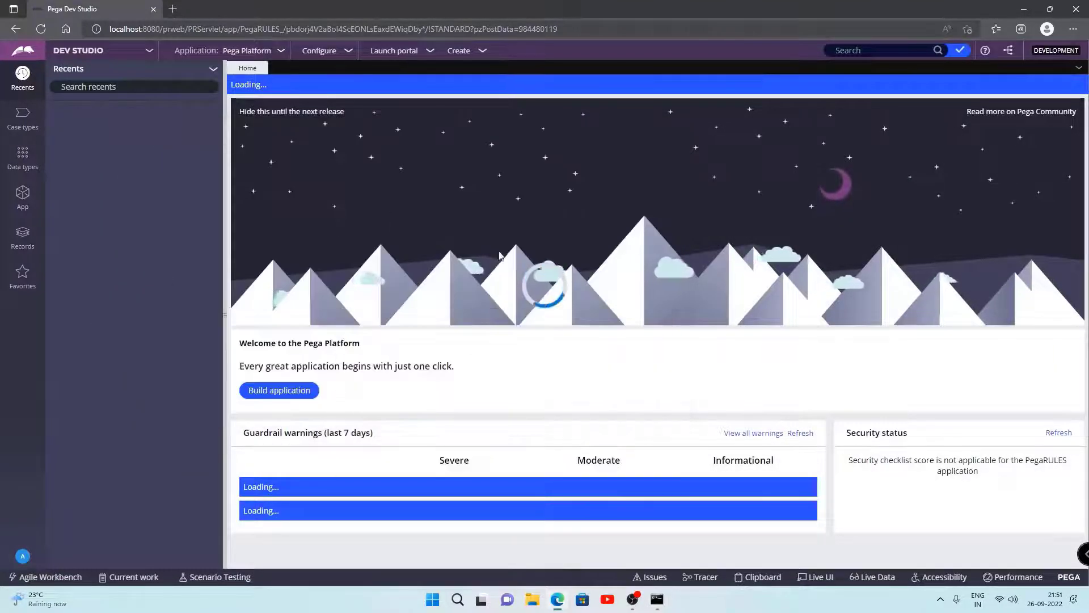